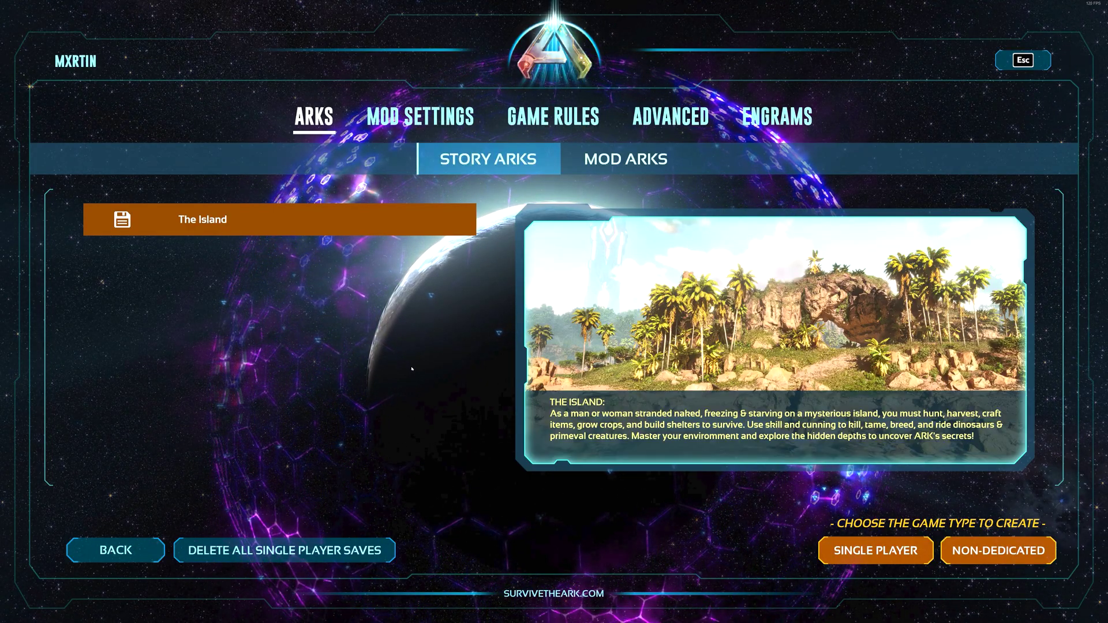
# Step: Look through the Player, Creature, Structure, World and Rules categories of the game rules
pyautogui.click(553, 117)
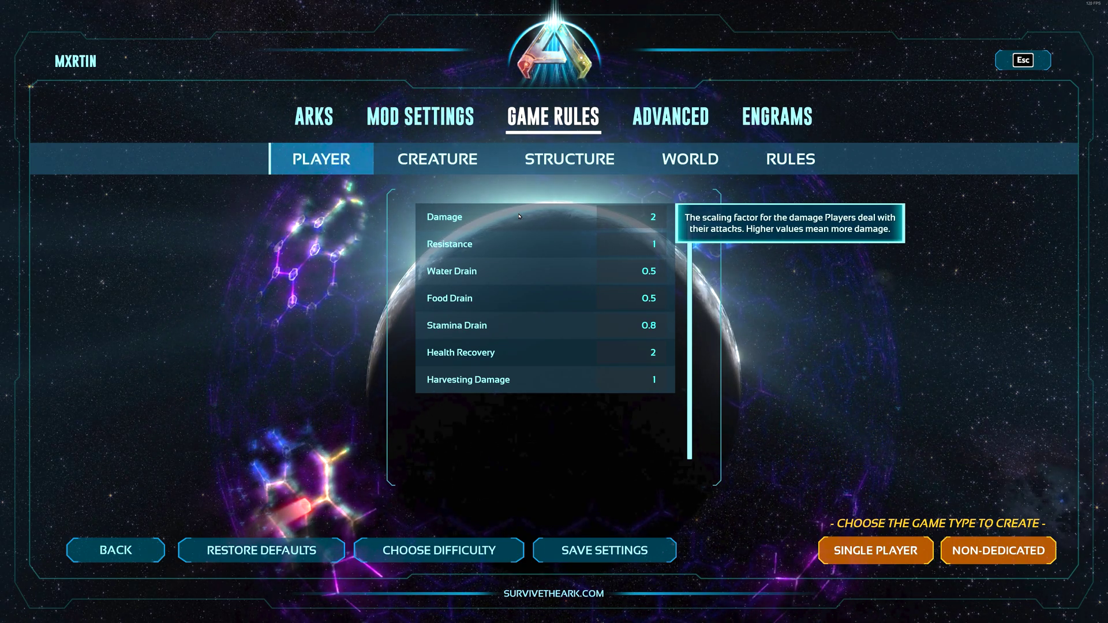
pyautogui.click(439, 160)
pyautogui.click(524, 161)
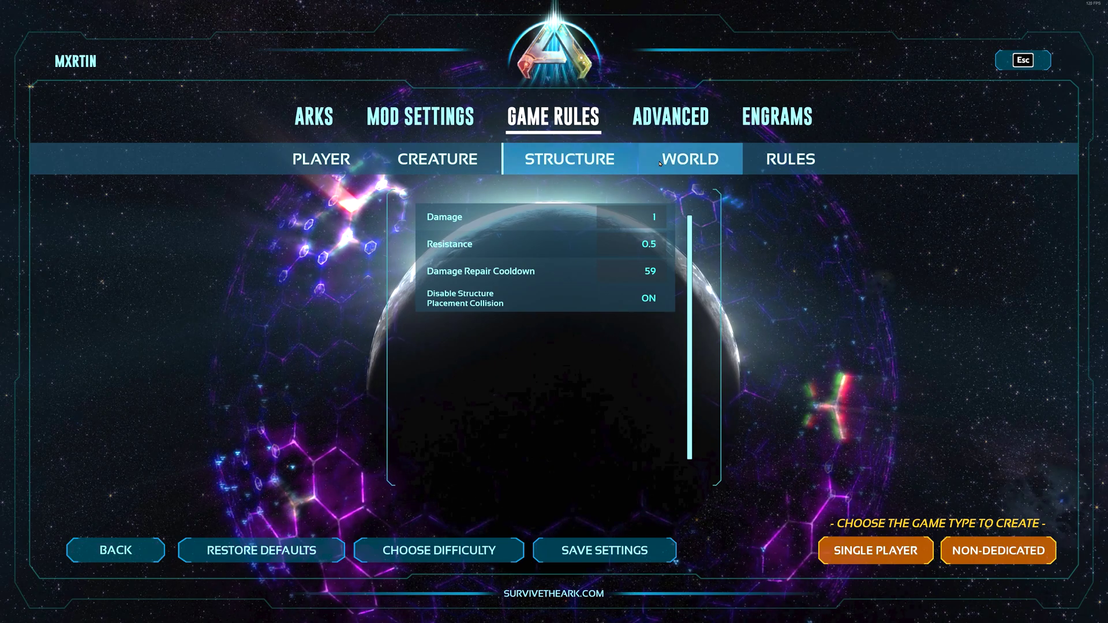
pyautogui.click(691, 161)
pyautogui.click(780, 168)
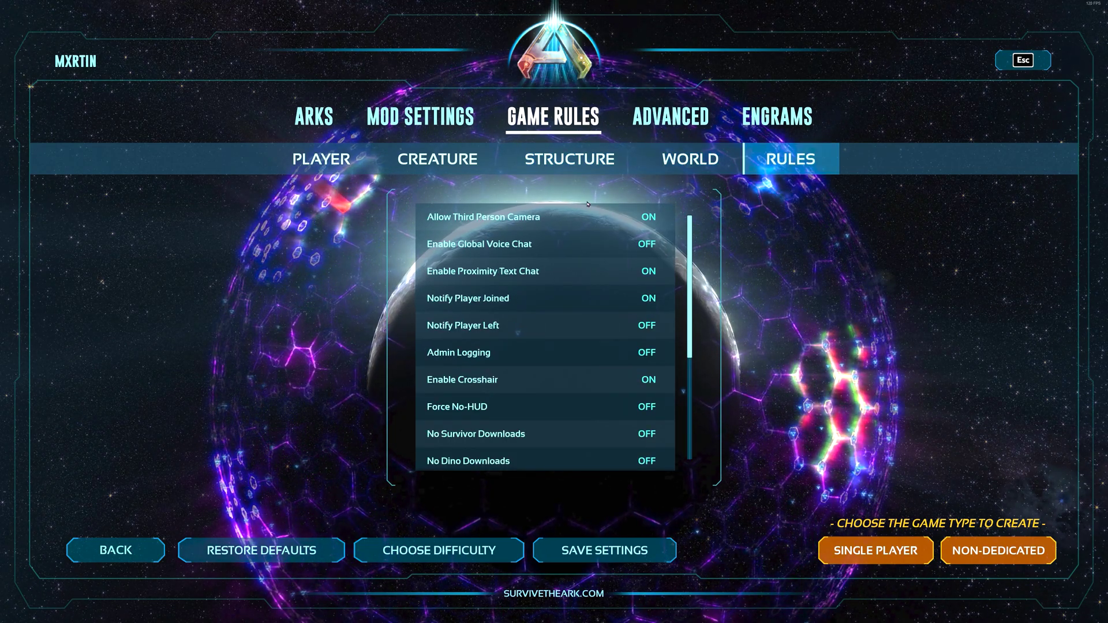
pyautogui.click(321, 160)
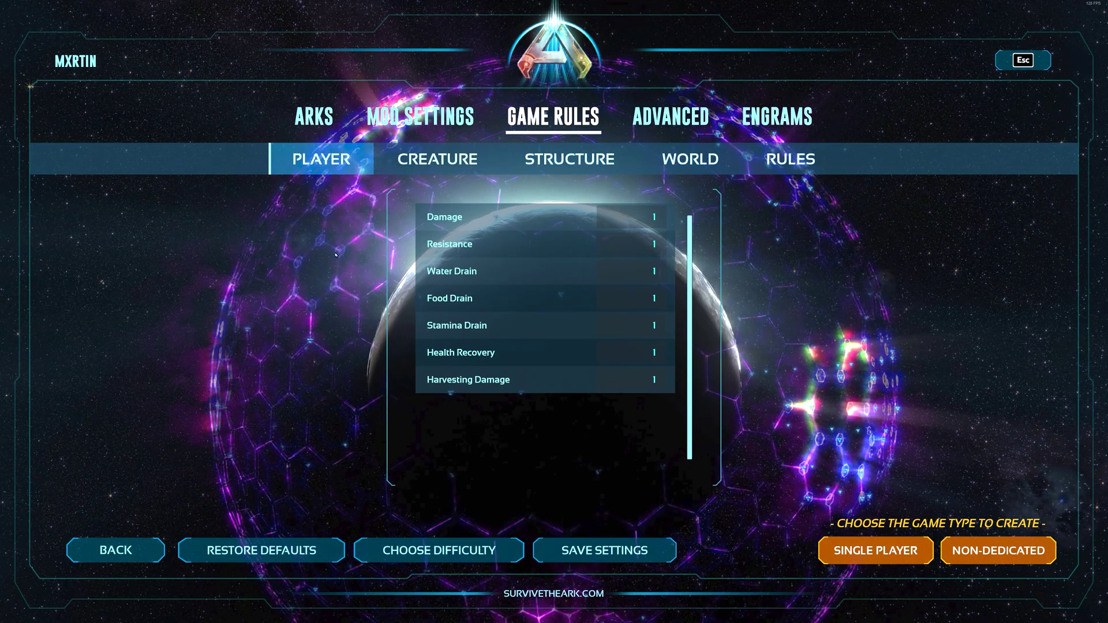
# Step: Try the Hard difficulty preset for the game rules and replace it with the Medium preset
pyautogui.click(485, 549)
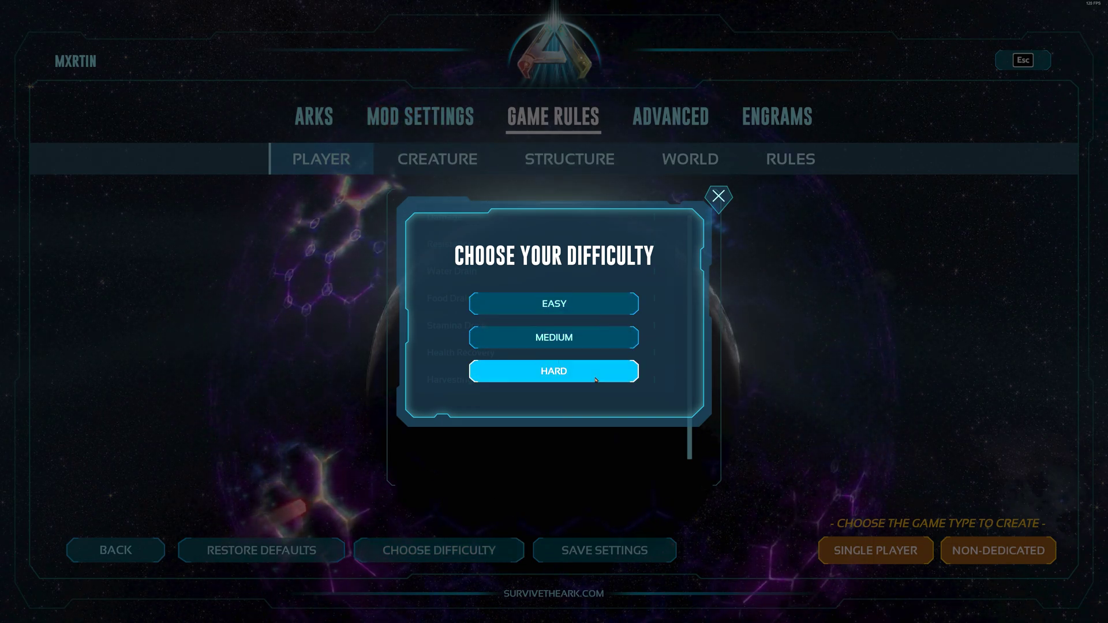
pyautogui.click(566, 377)
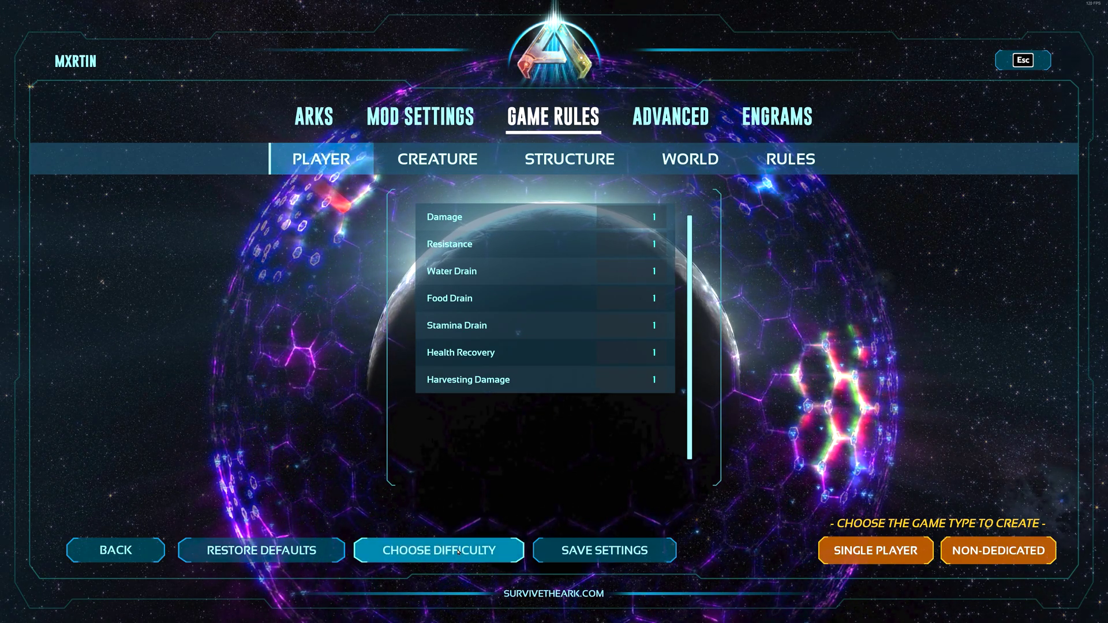
pyautogui.press('Return')
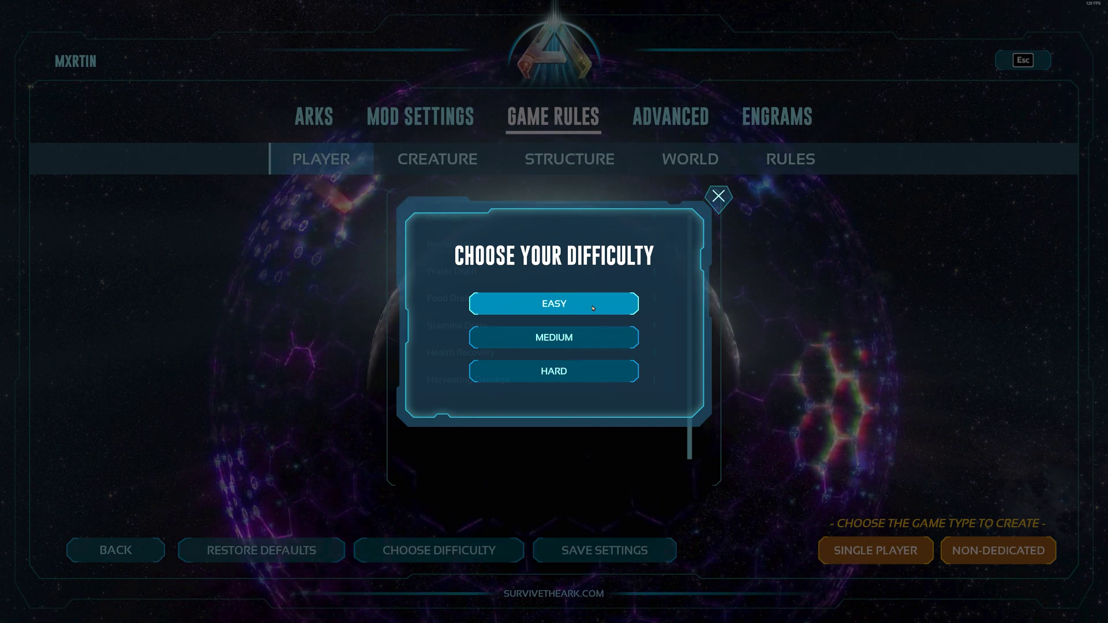
pyautogui.click(583, 337)
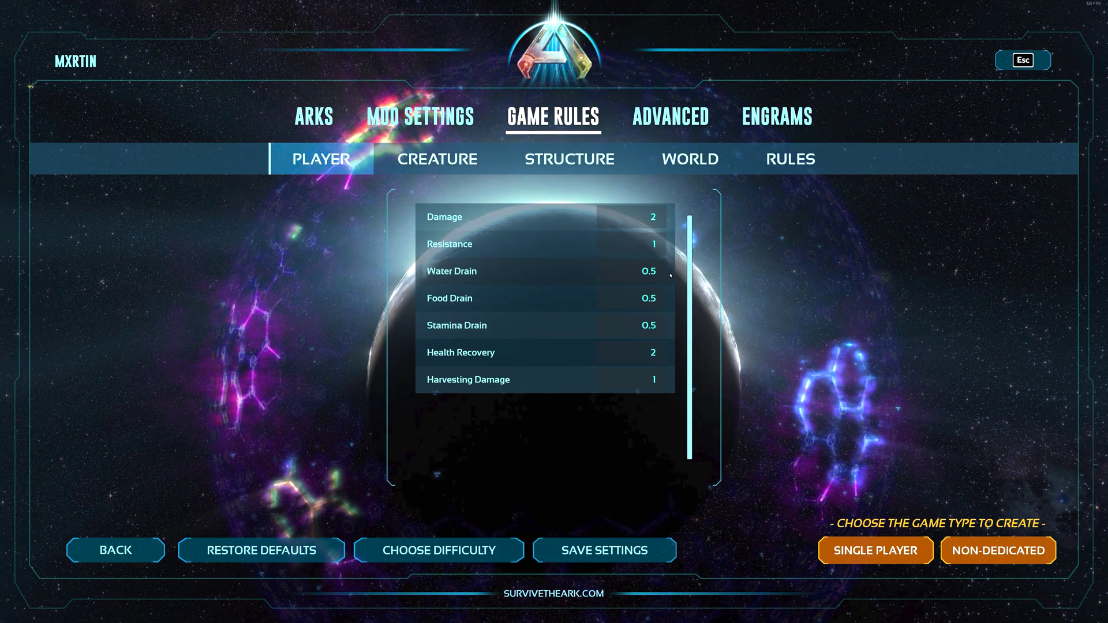
# Step: Turn on Maximum Difficulty in the World game rules
pyautogui.click(713, 170)
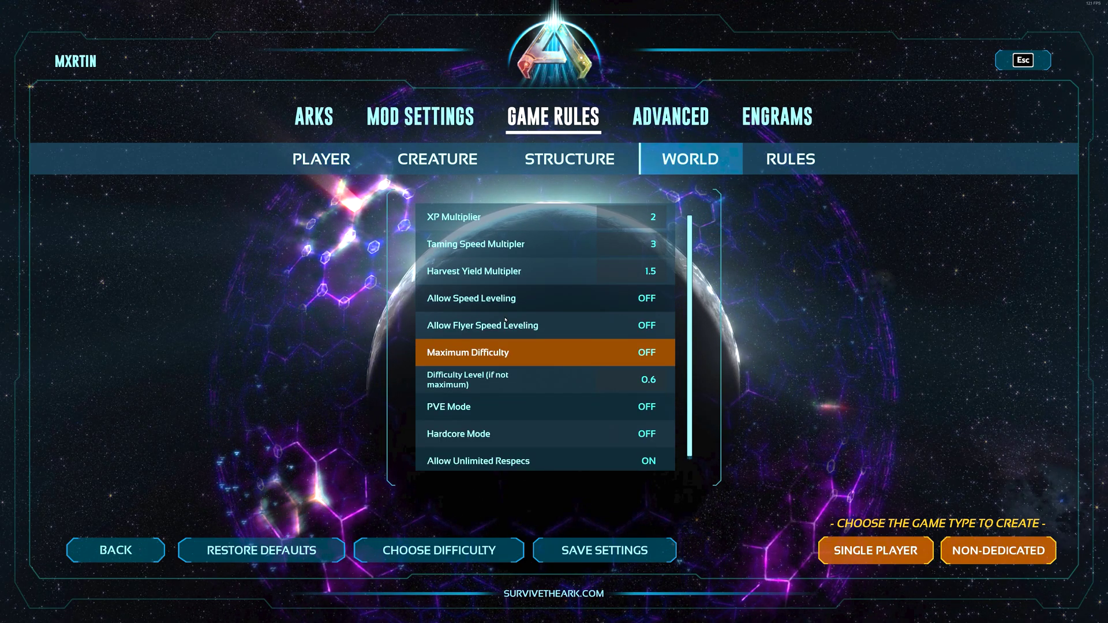
pyautogui.moveTo(462, 364)
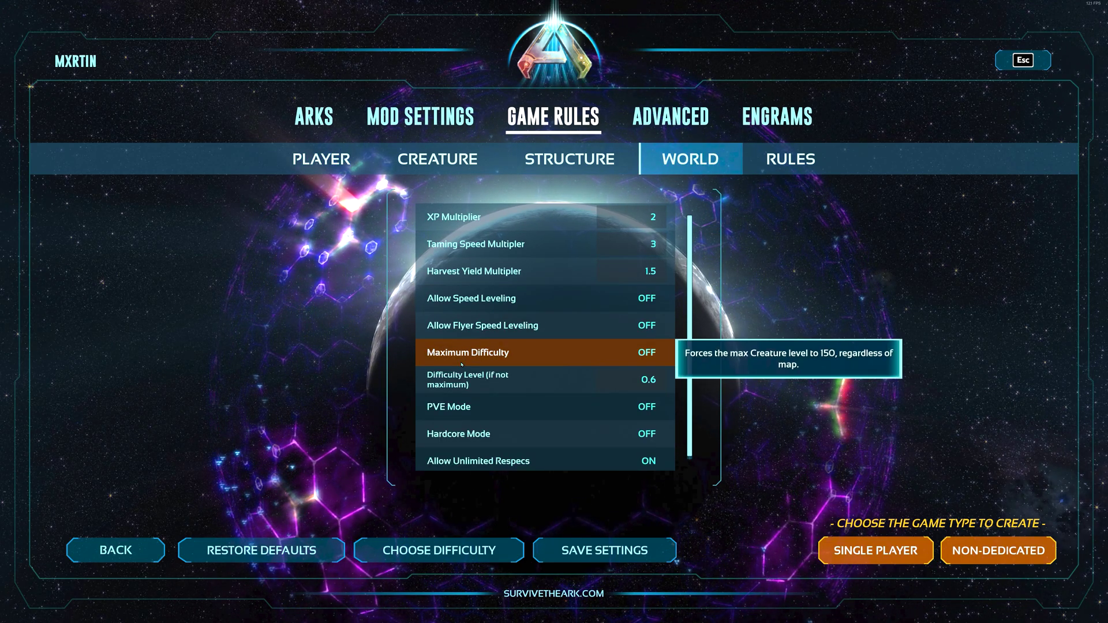
pyautogui.click(639, 363)
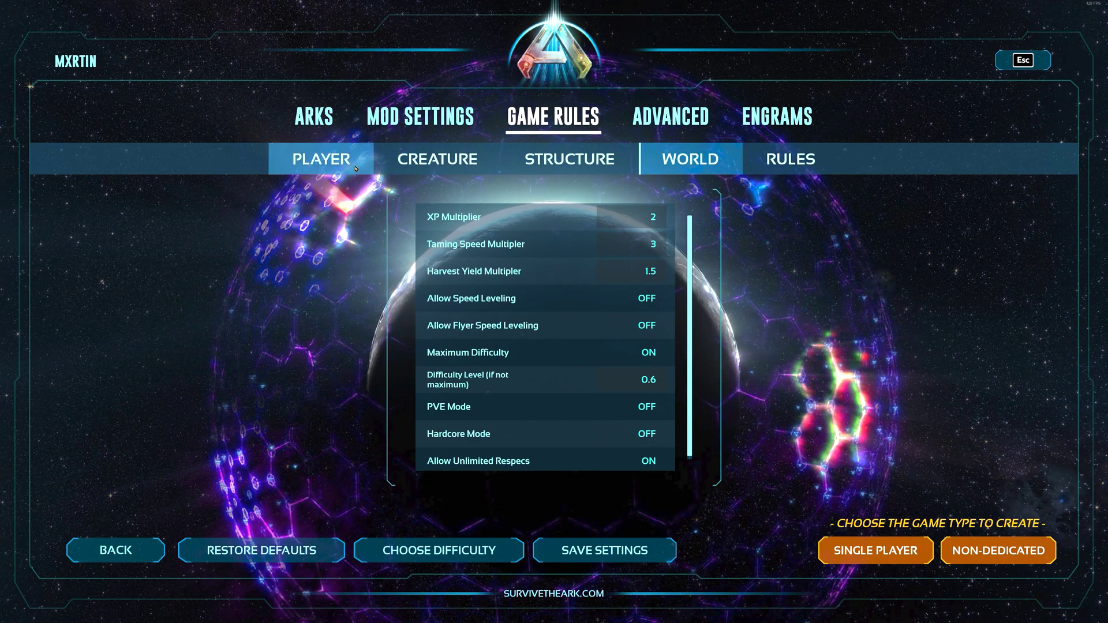
# Step: Raise the player's Stamina Drain to 0.81 in the game rules
pyautogui.click(321, 158)
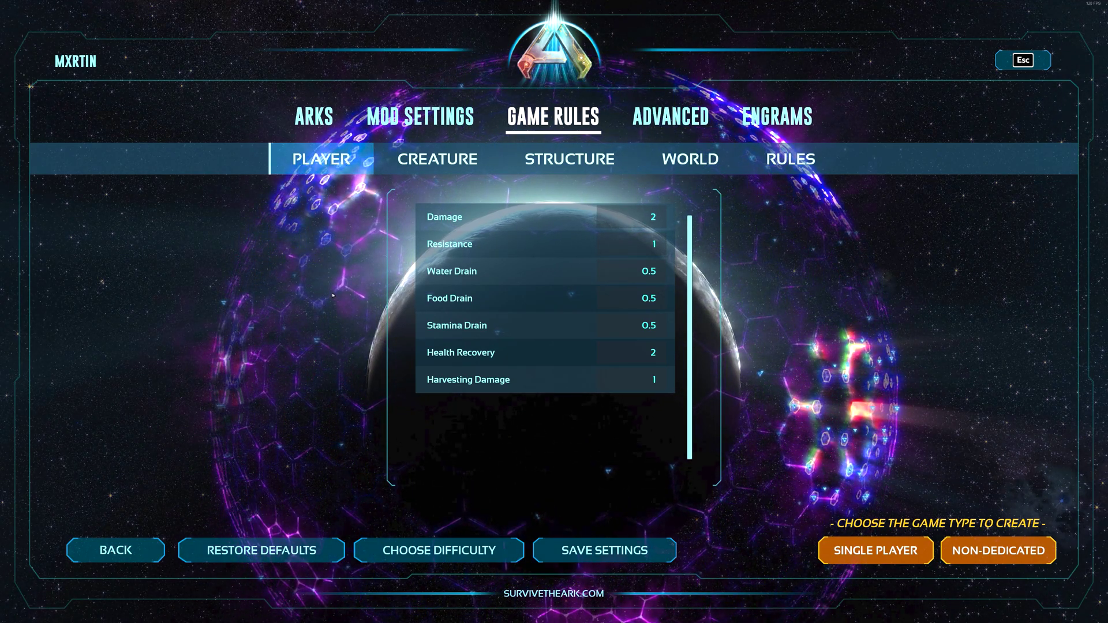
pyautogui.click(462, 326)
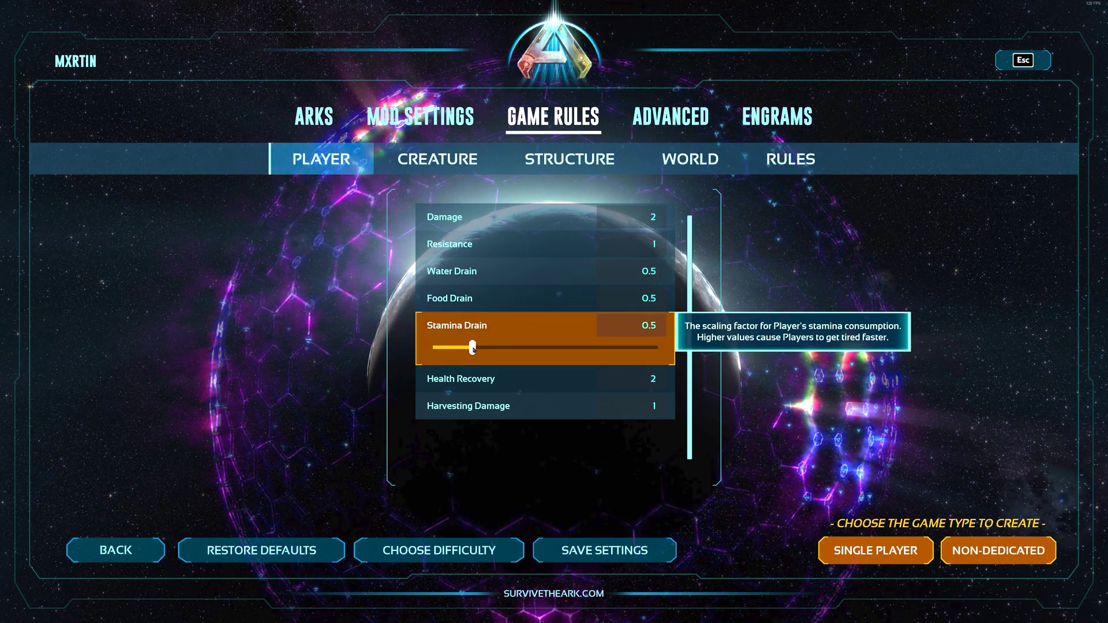
pyautogui.moveTo(473, 350); pyautogui.dragTo(495, 350)
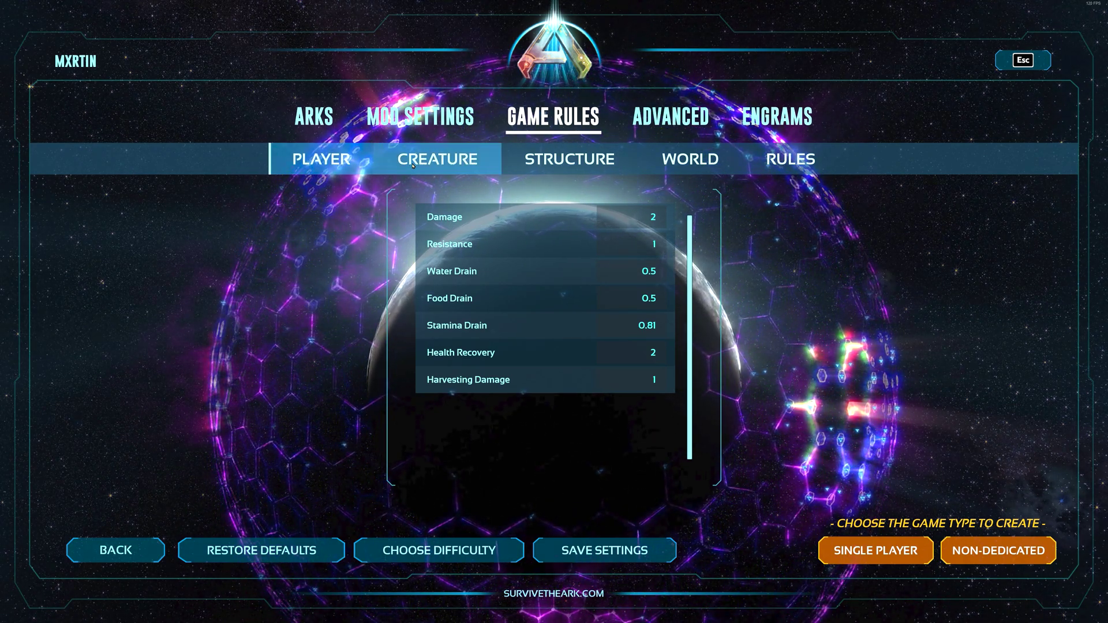
# Step: Review the Creature, Structure, World and Rules categories of the game rules once more
pyautogui.click(485, 172)
pyautogui.click(542, 173)
pyautogui.click(690, 161)
pyautogui.click(791, 160)
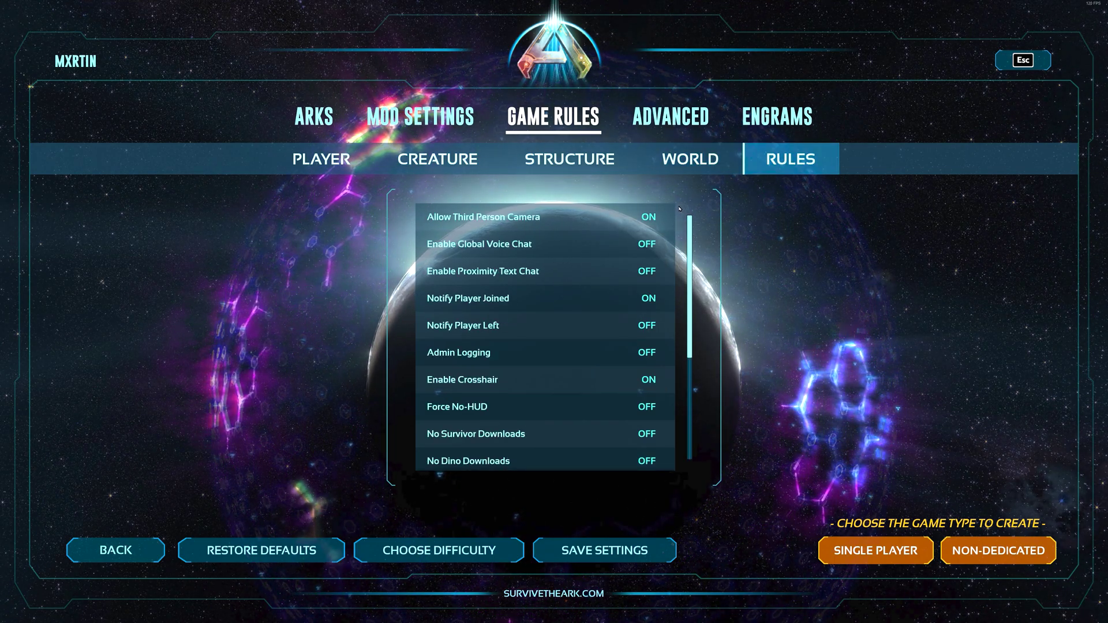
# Step: Examine the advanced settings for PVE diseases, World mating and baby rates, and Wild Dino stats
pyautogui.click(684, 131)
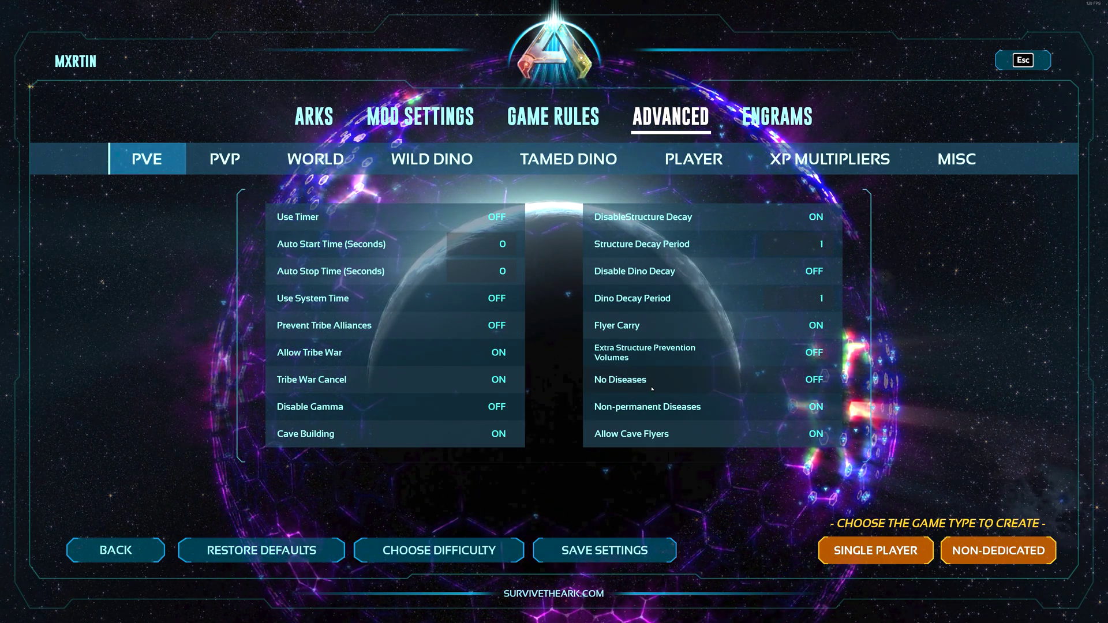
pyautogui.moveTo(655, 389)
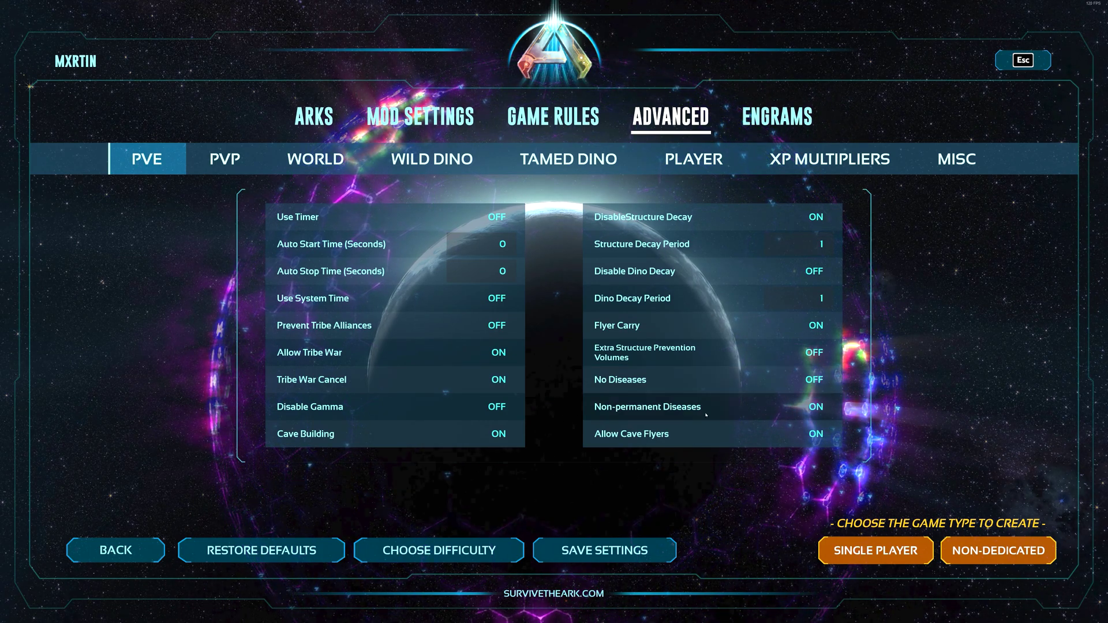
pyautogui.moveTo(735, 409)
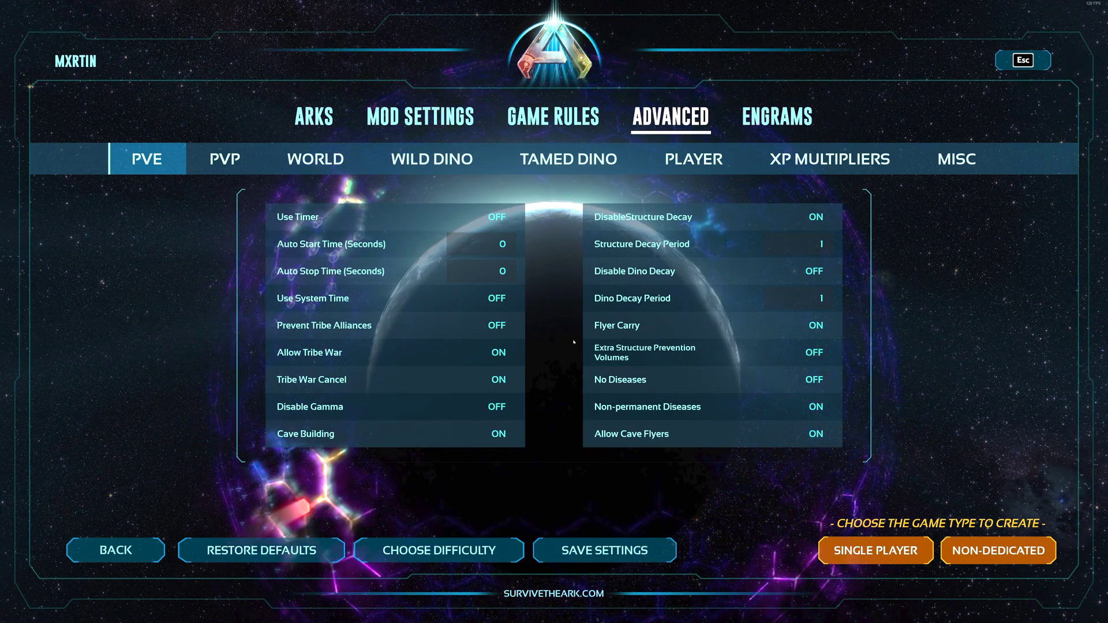
pyautogui.click(347, 162)
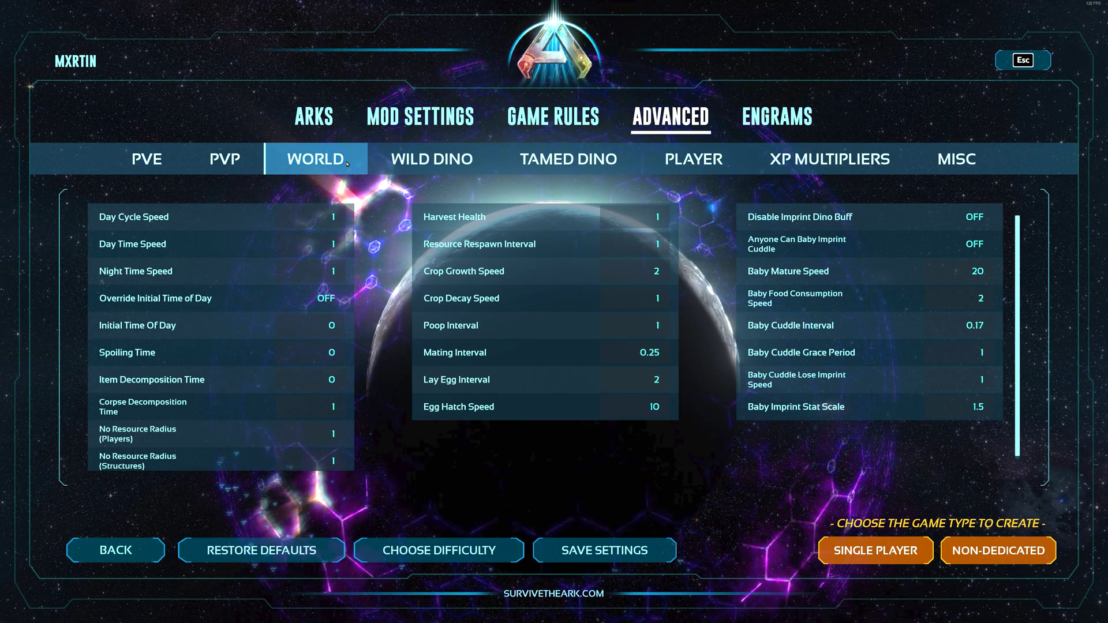
pyautogui.moveTo(509, 362)
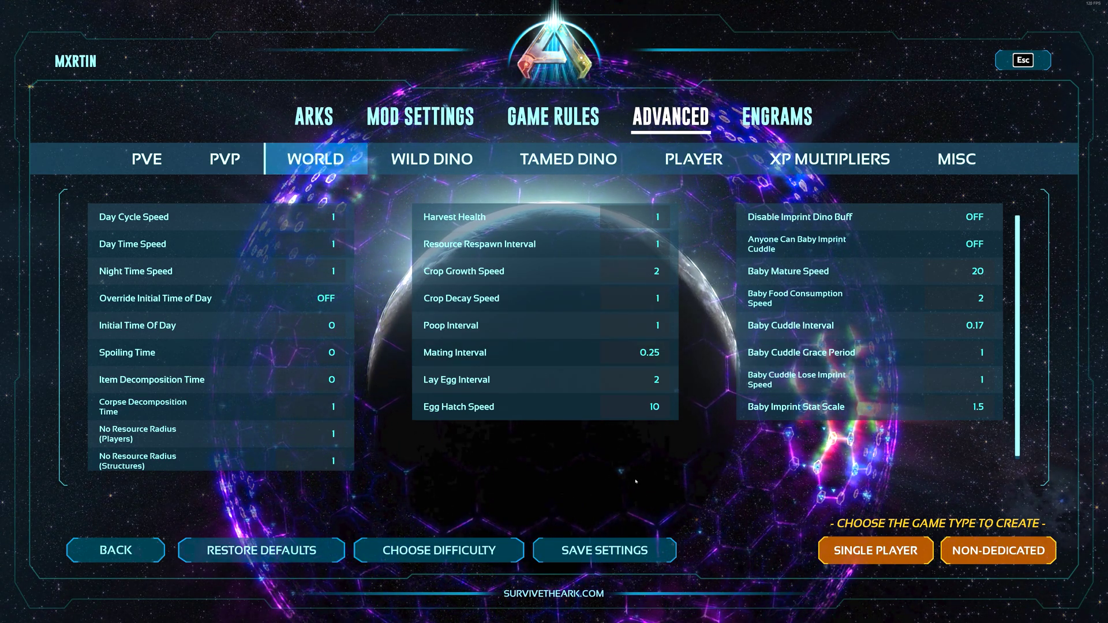
pyautogui.moveTo(789, 278)
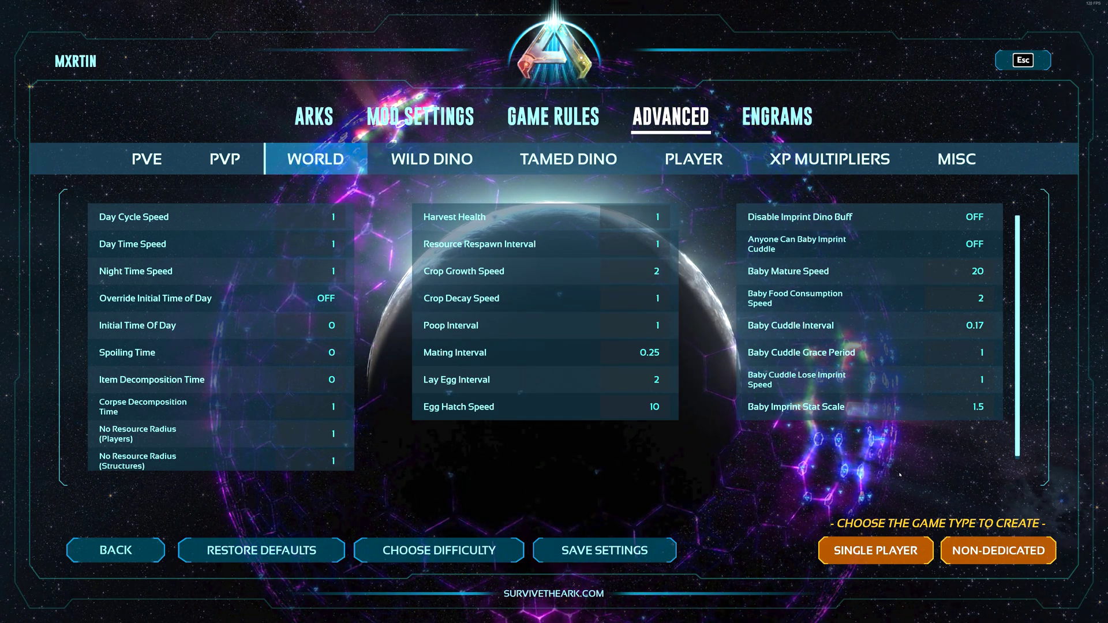
pyautogui.click(429, 173)
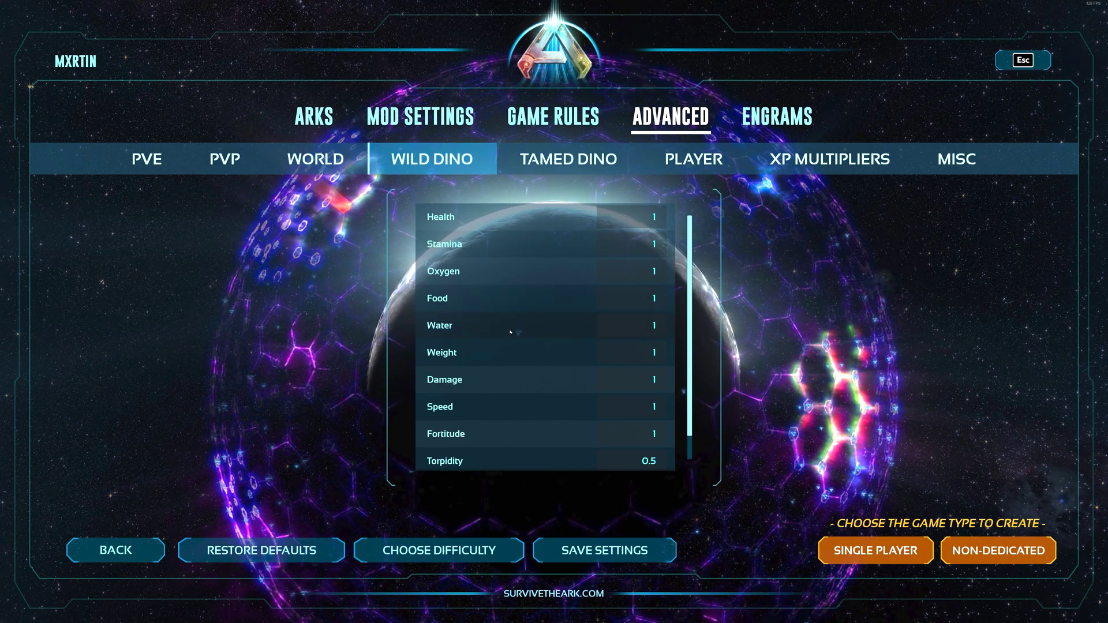
pyautogui.scroll(-1, 508, 289)
pyautogui.scroll(1, 489, 327)
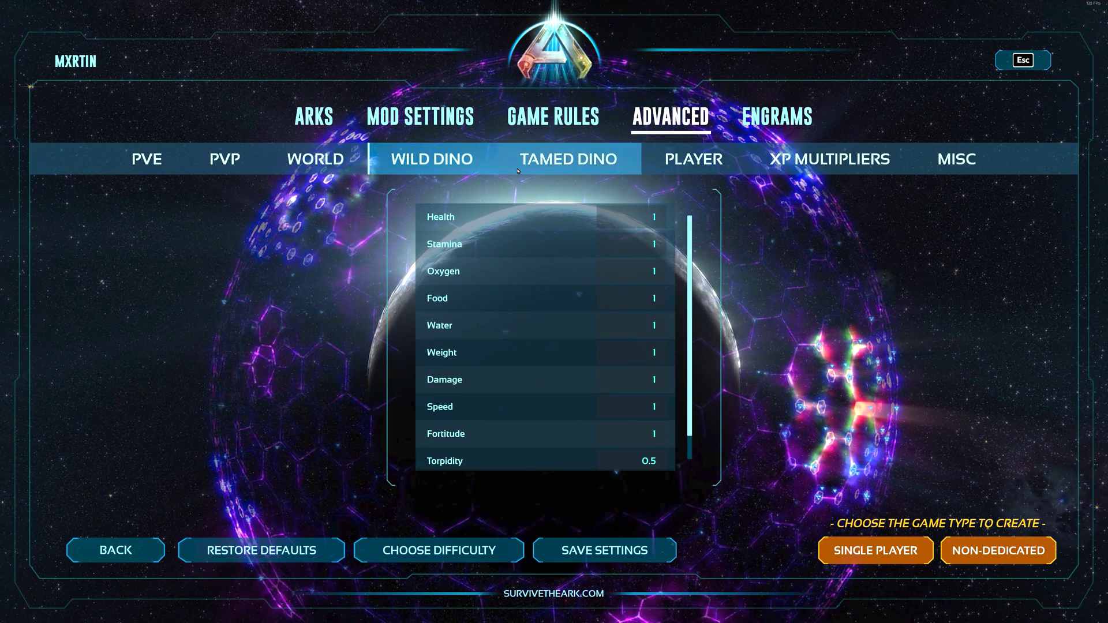
# Step: Set the player's per-level Weight multiplier to 2 in the advanced settings
pyautogui.click(603, 172)
pyautogui.click(675, 171)
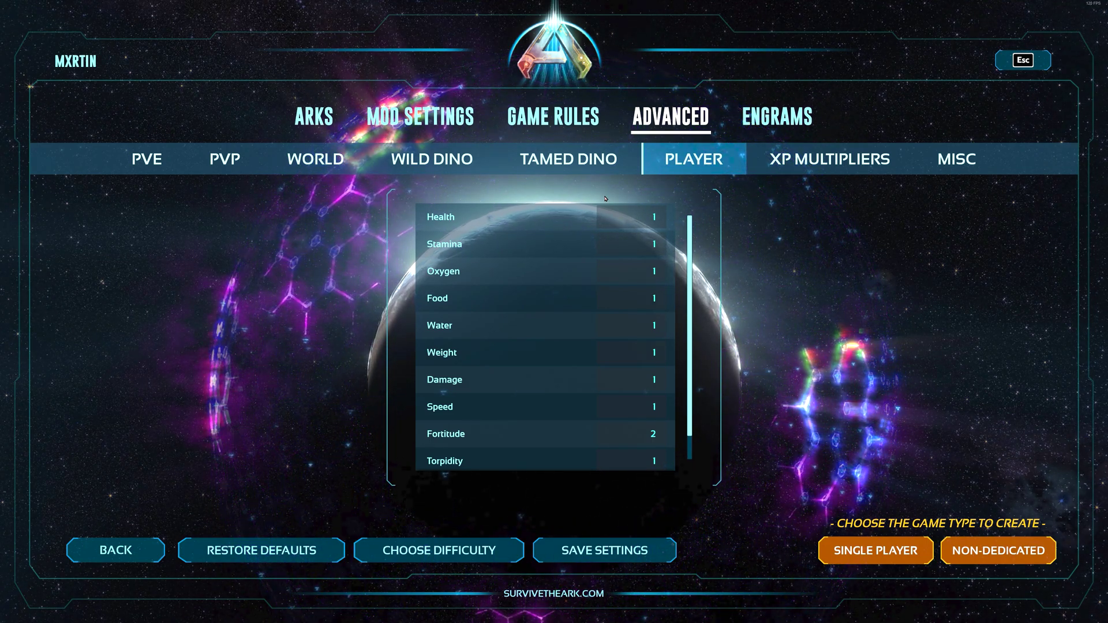
pyautogui.click(653, 353)
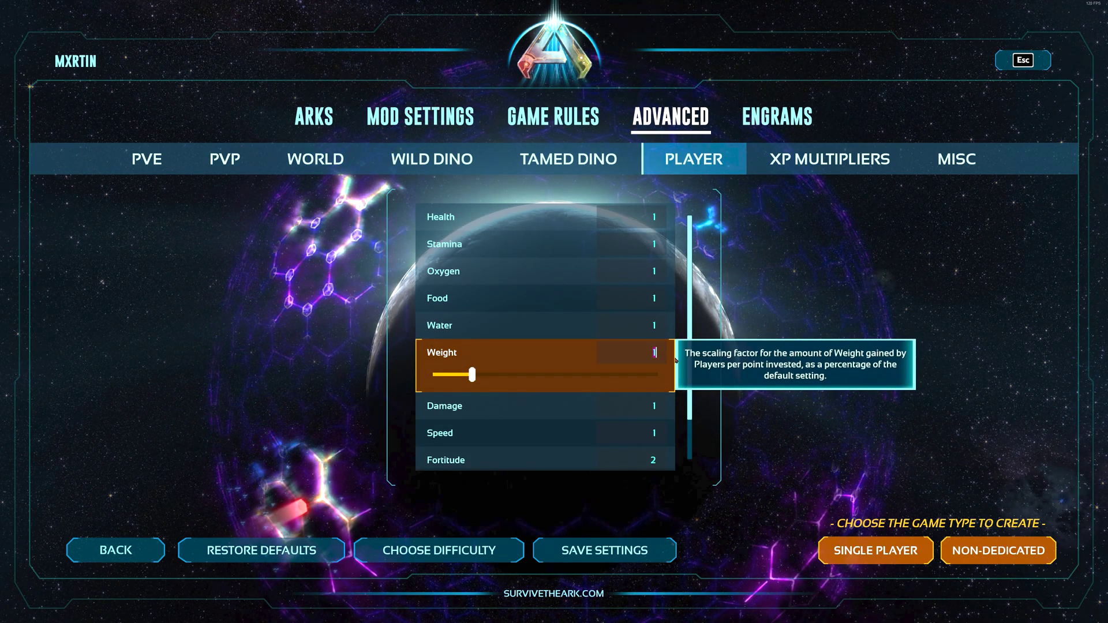
pyautogui.write('2')
pyautogui.press('Return')
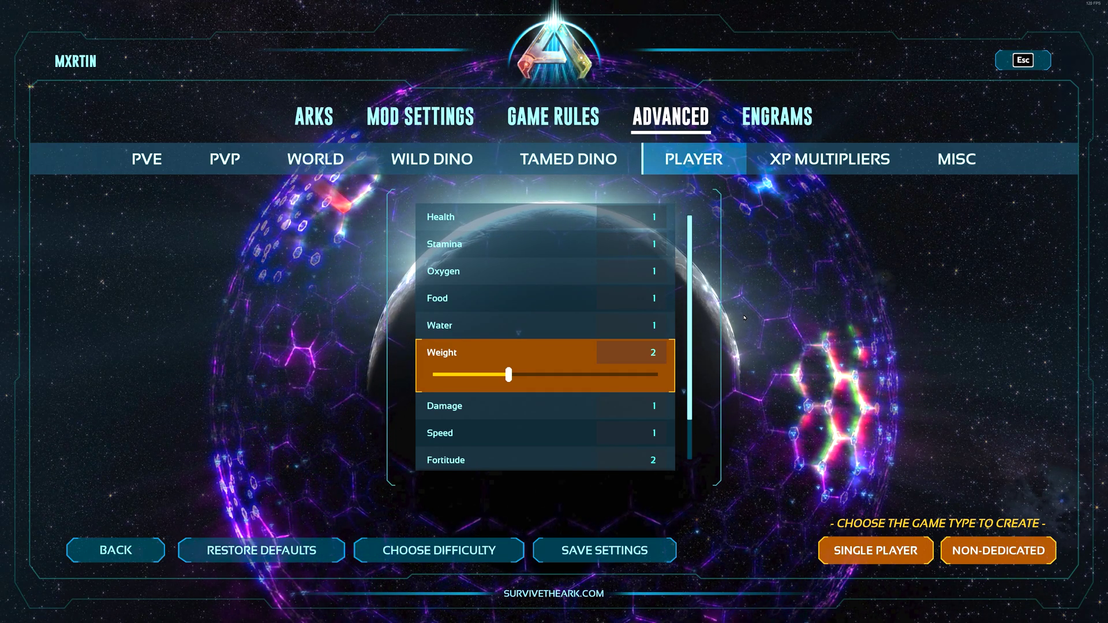
# Step: Examine the advanced Tamed Dino multipliers for Stats Per Level, Add Per Level and Stat Affinity
pyautogui.click(591, 175)
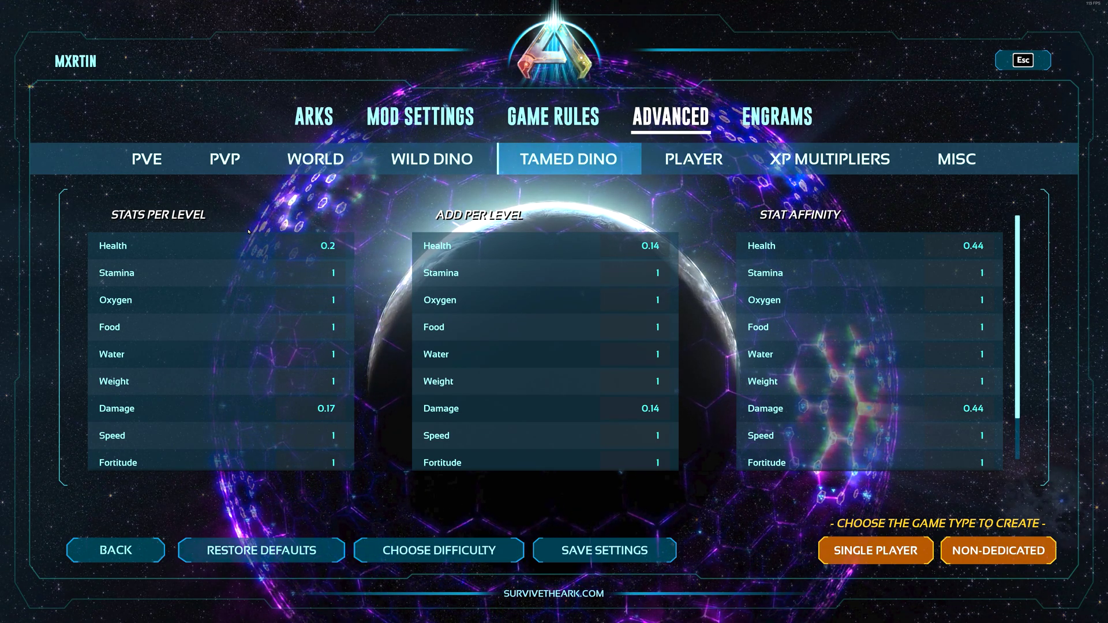
pyautogui.moveTo(256, 240)
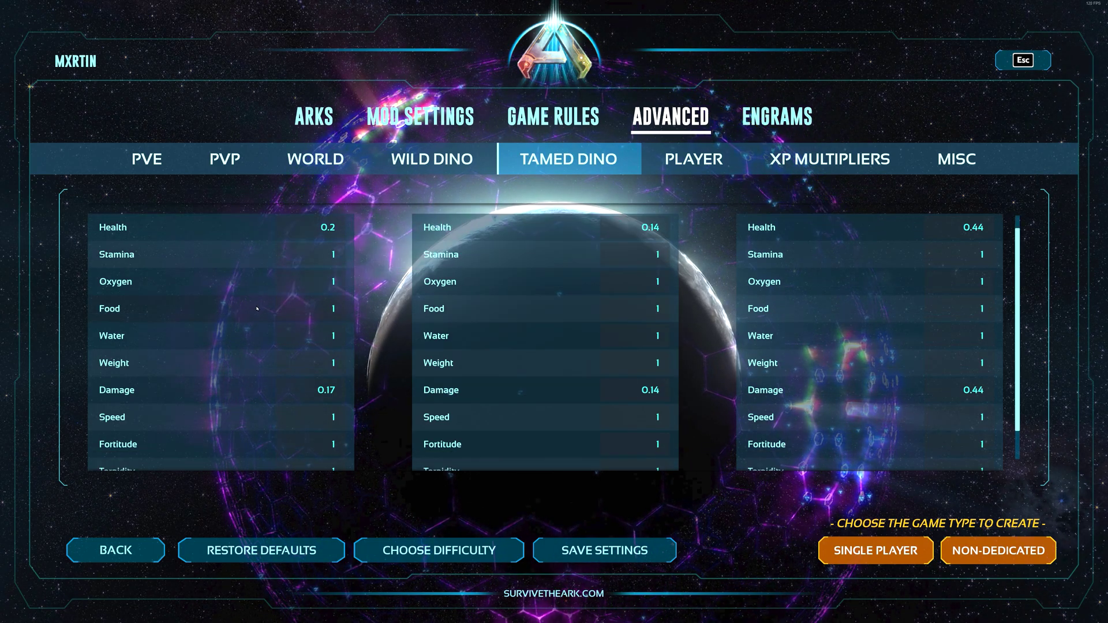
pyautogui.scroll(-2, 259, 323)
pyautogui.scroll(2, 258, 349)
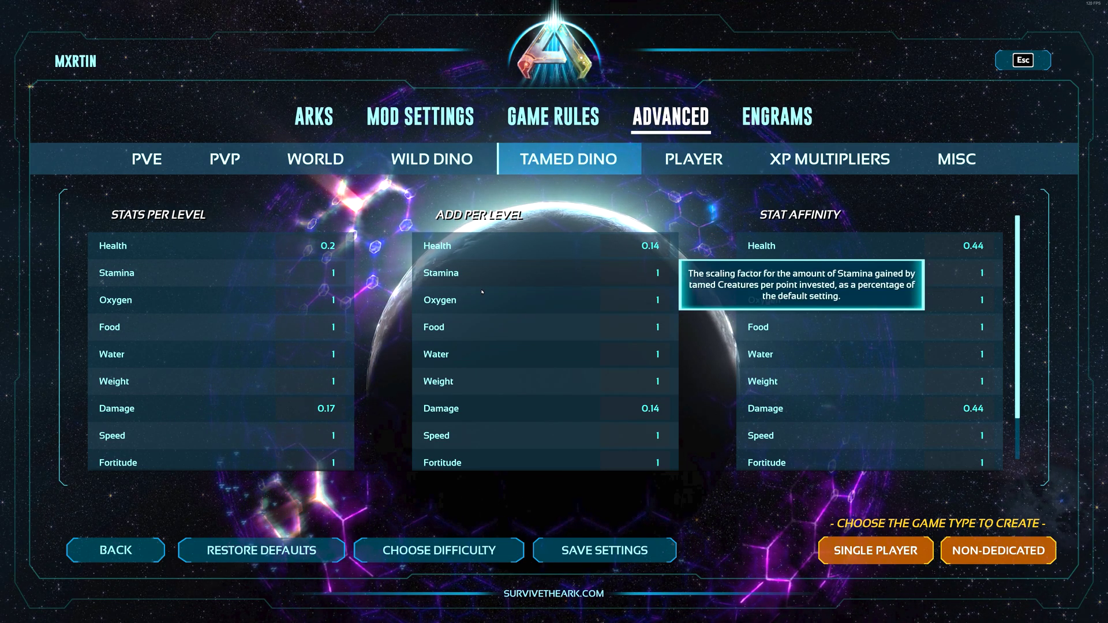
pyautogui.moveTo(484, 304)
pyautogui.scroll(-2, 494, 340)
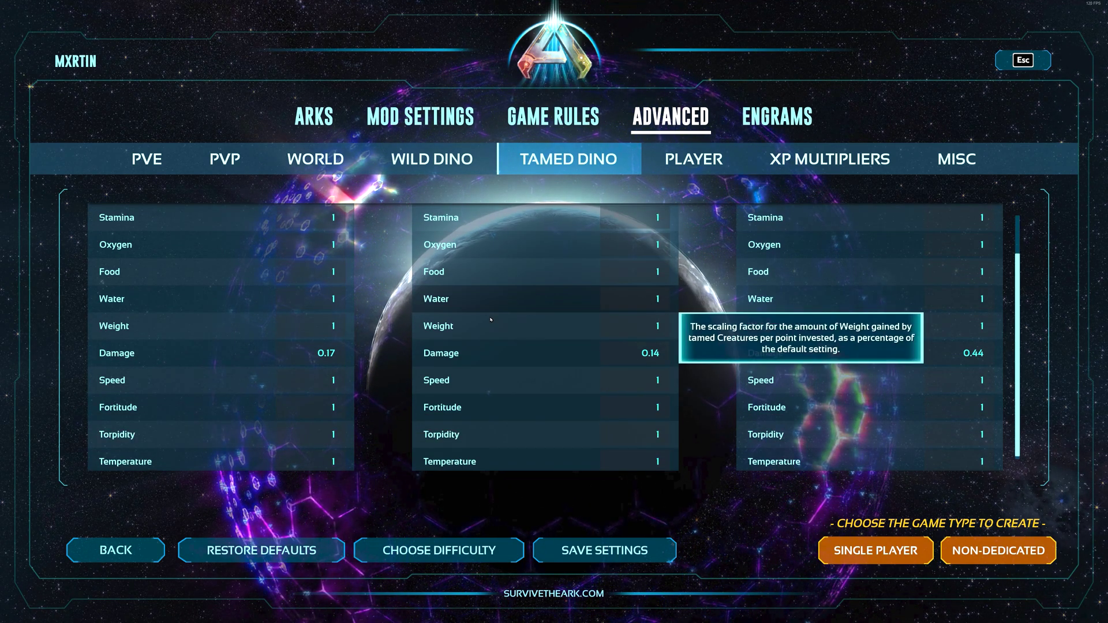
pyautogui.scroll(2, 502, 381)
pyautogui.moveTo(508, 390)
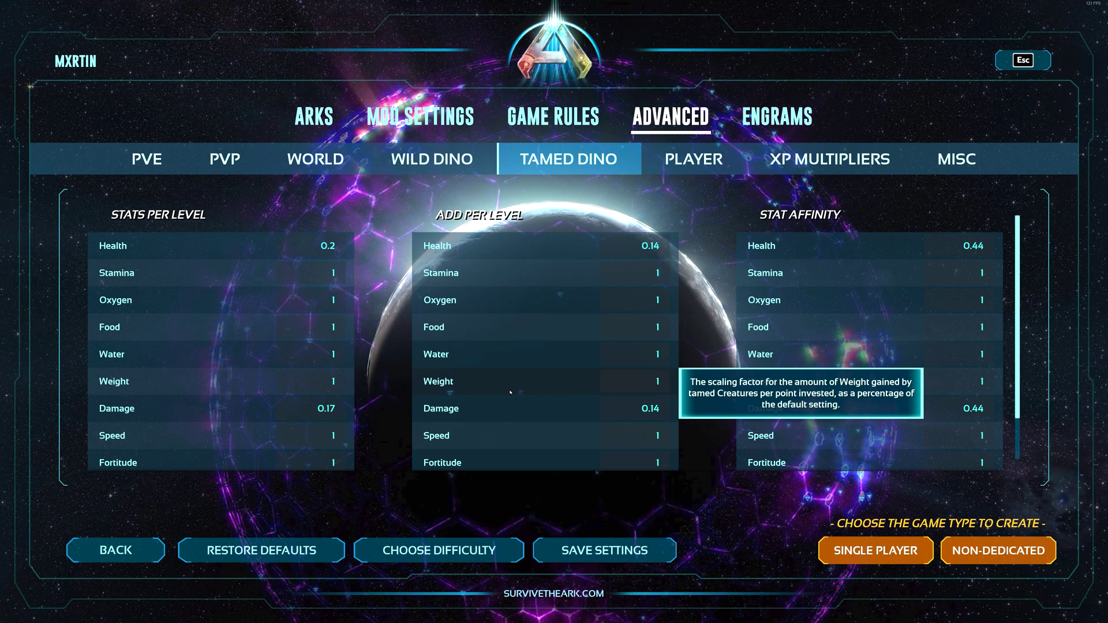
pyautogui.moveTo(793, 298)
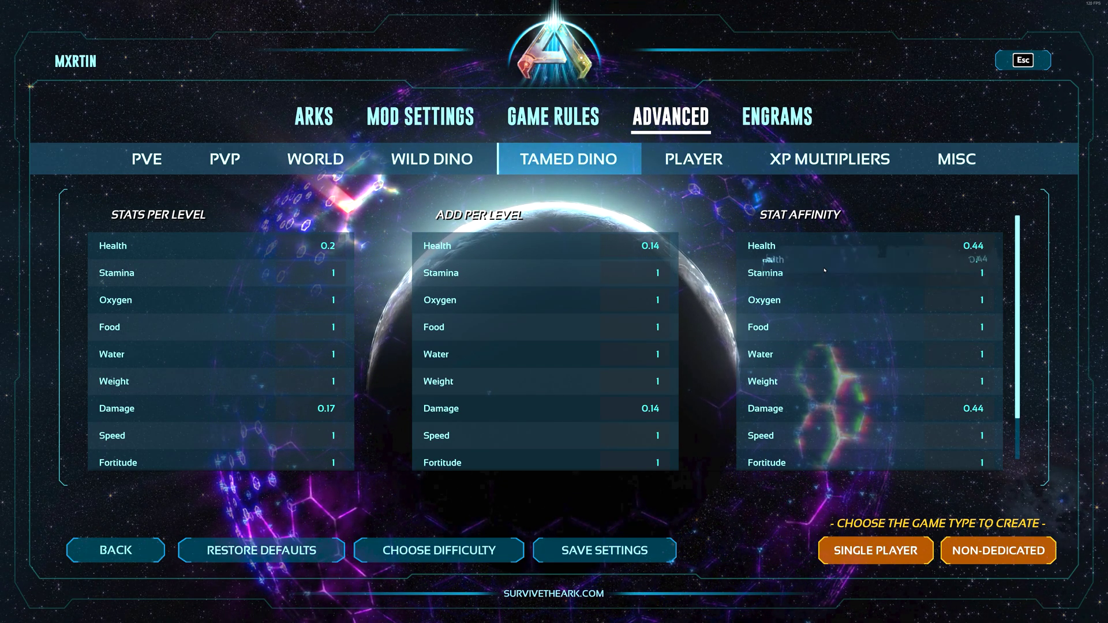
pyautogui.scroll(-2, 815, 338)
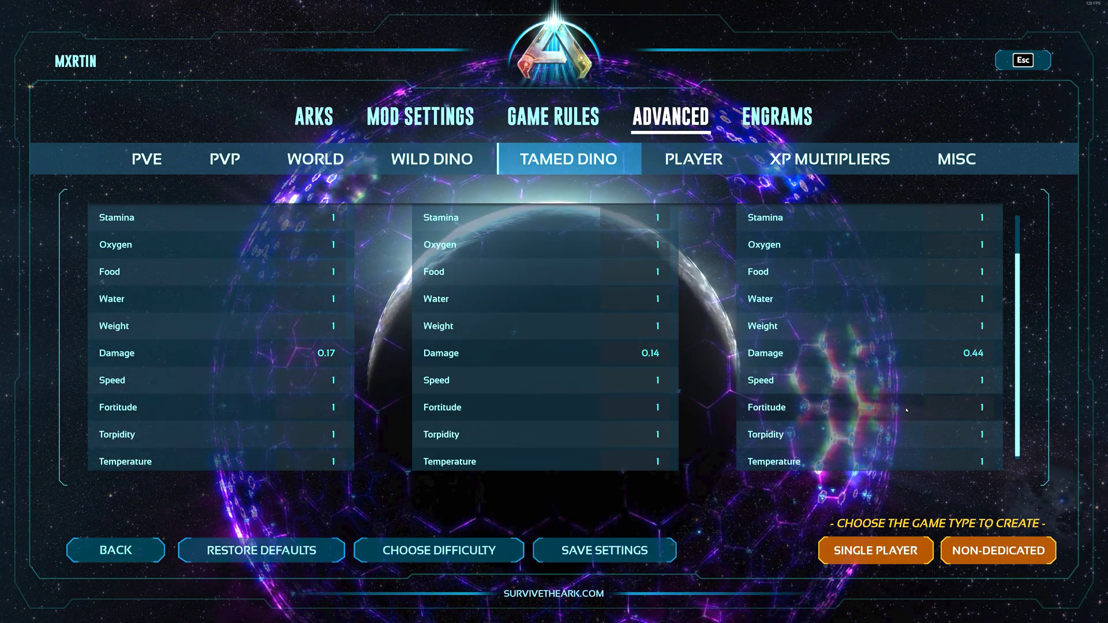
pyautogui.moveTo(875, 438)
pyautogui.scroll(3, 875, 438)
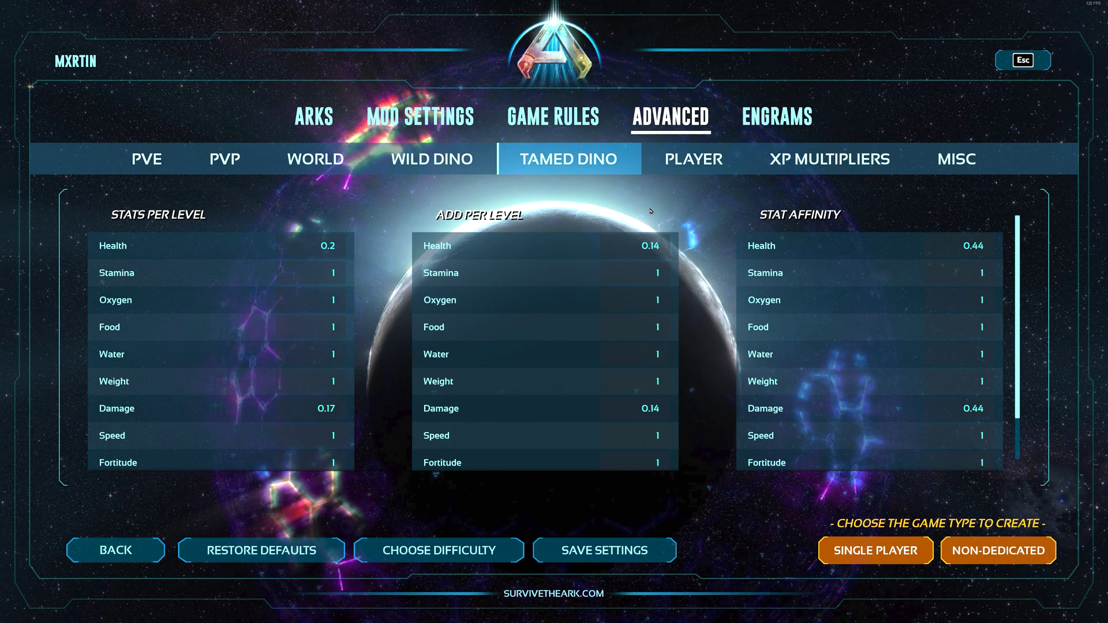
# Step: Examine the advanced XP Multipliers and Misc settings, comparing the XP values with the World game rules
pyautogui.click(799, 161)
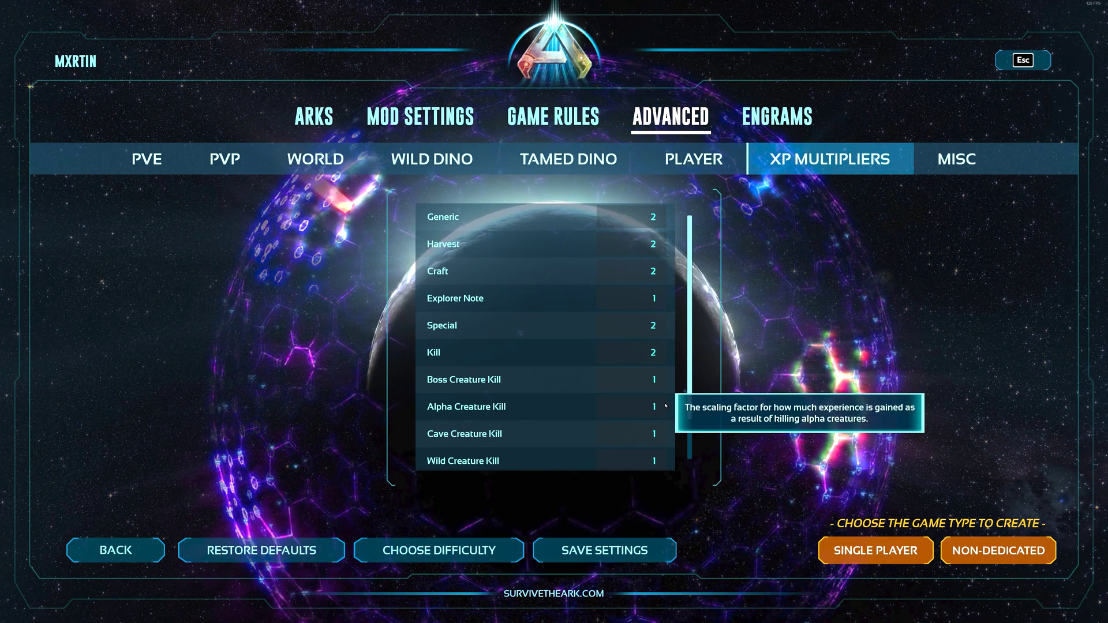
pyautogui.click(574, 132)
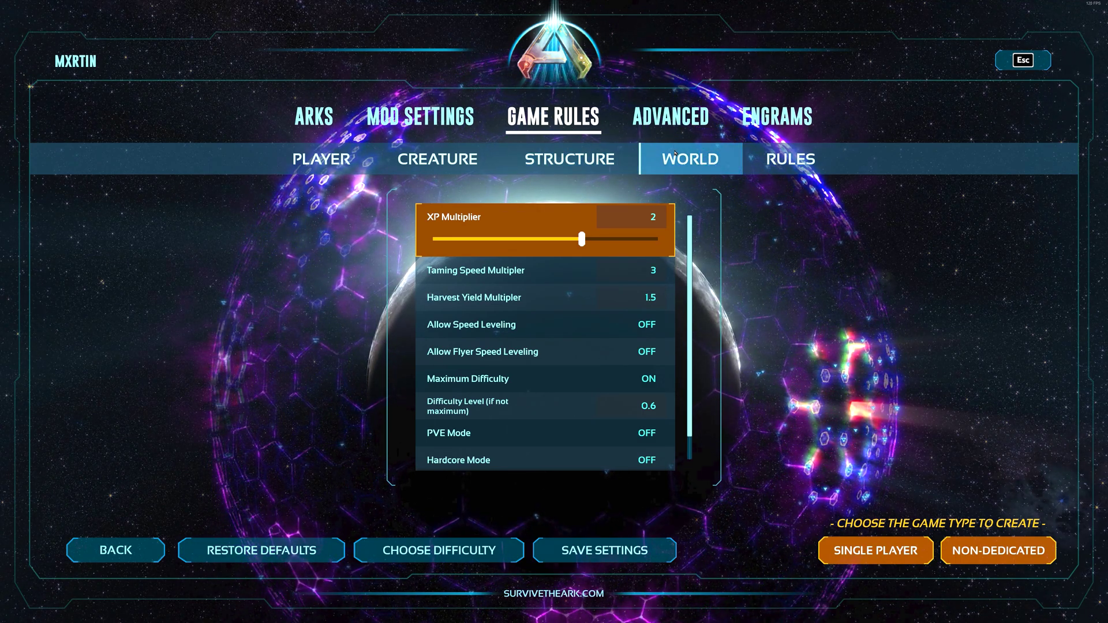
pyautogui.click(656, 123)
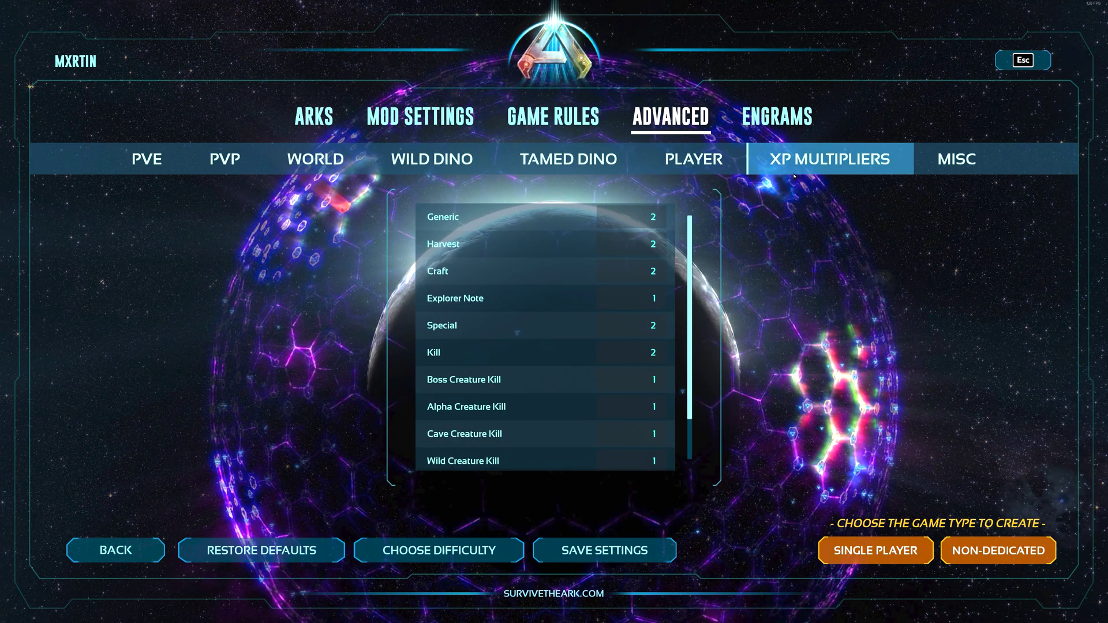
pyautogui.click(927, 166)
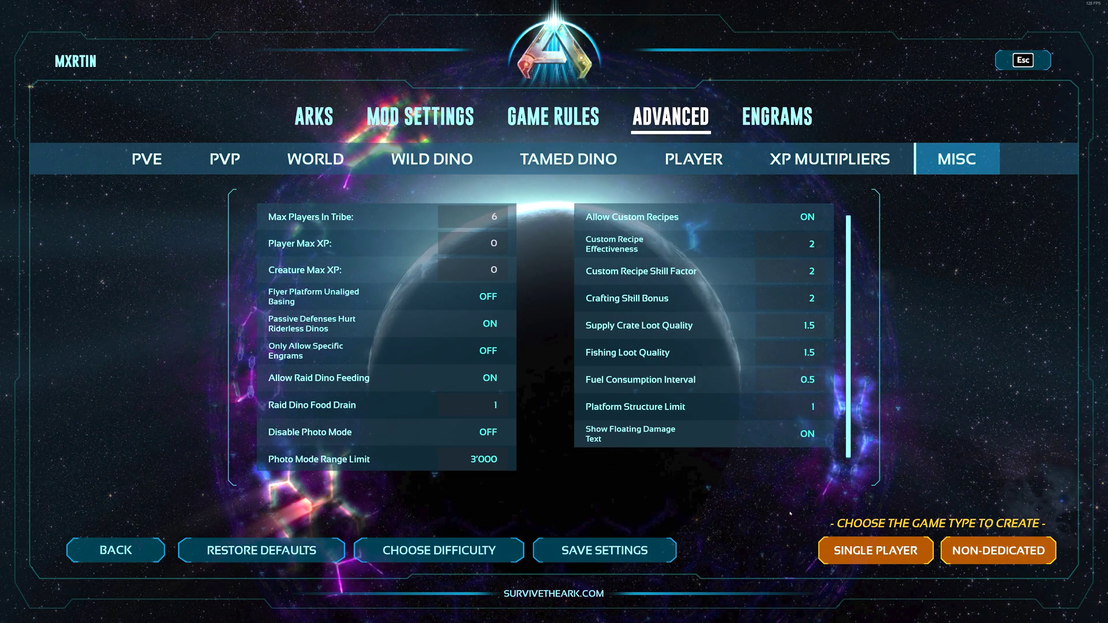
pyautogui.moveTo(330, 217)
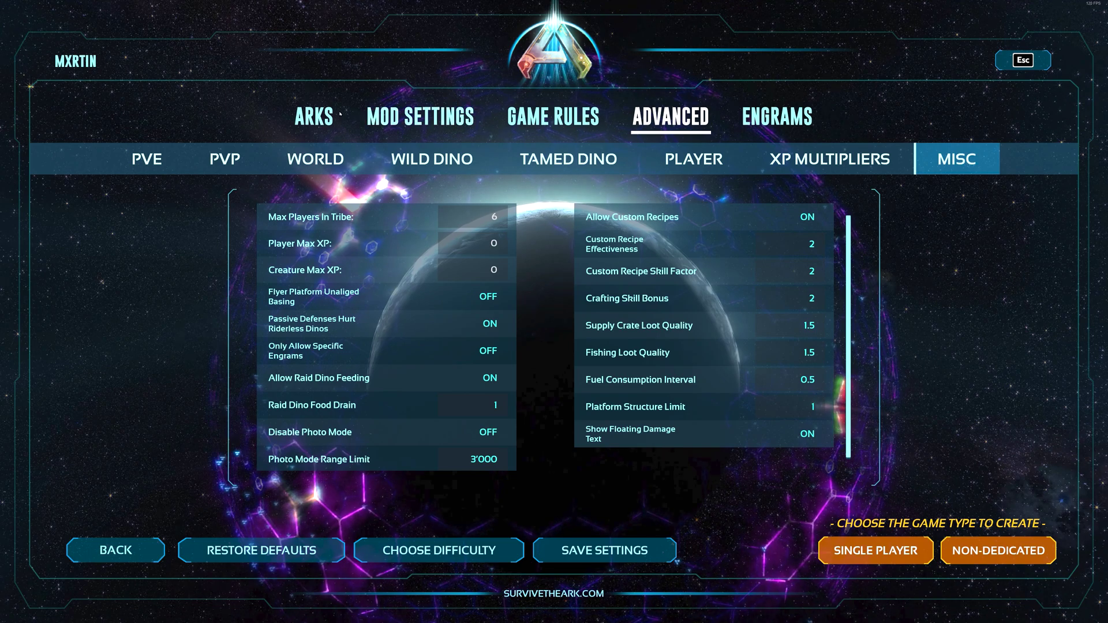
# Step: Review the active mods and the Player game rules, and choose the non-dedicated game type
pyautogui.click(433, 119)
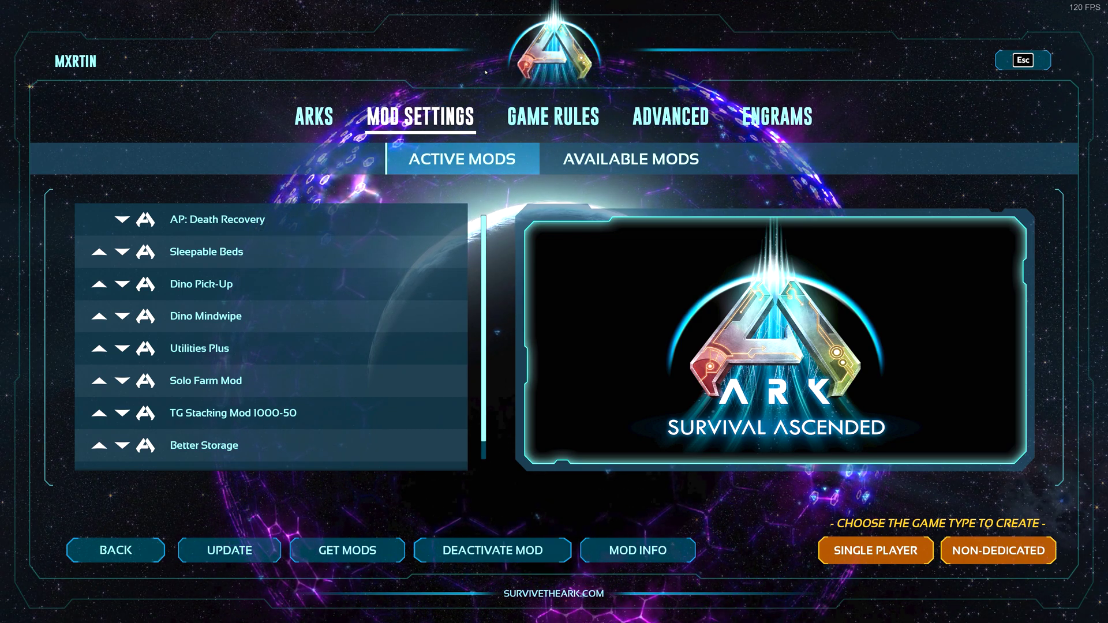
pyautogui.click(553, 117)
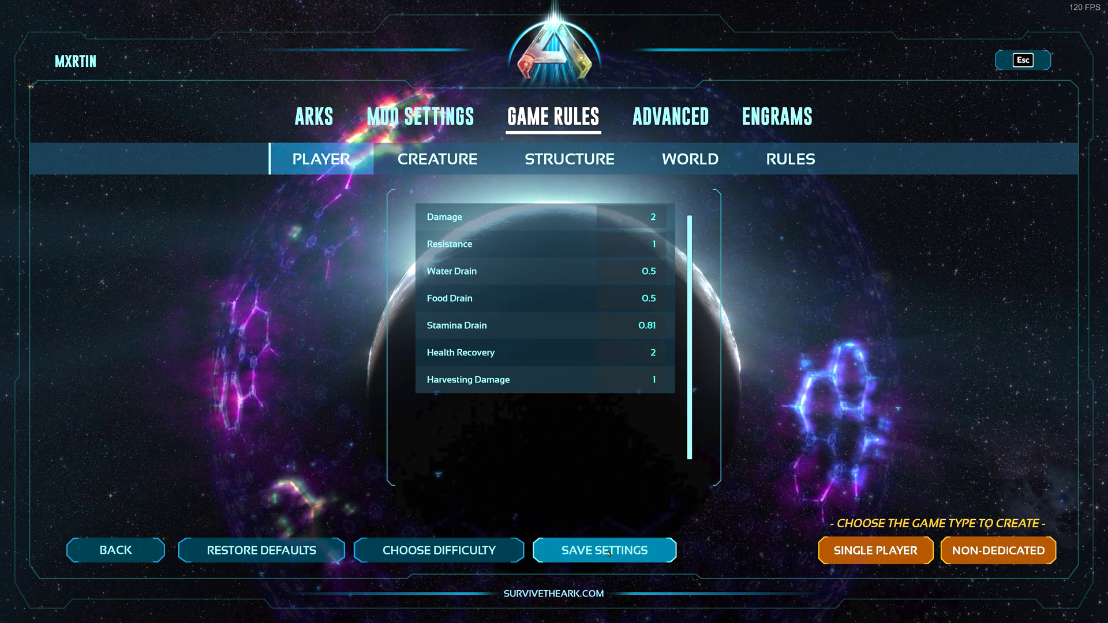
pyautogui.click(999, 551)
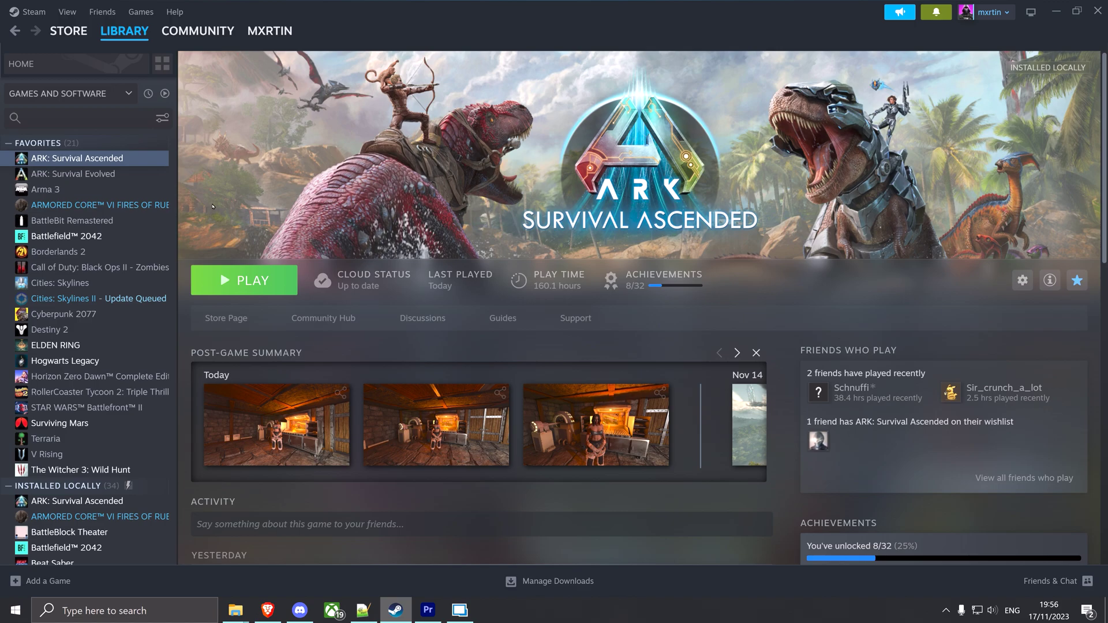
# Step: Switch to Steam and open the local installation folder of ARK: Survival Ascended from its Installed Files properties
pyautogui.rightClick(144, 162)
pyautogui.click(136, 281)
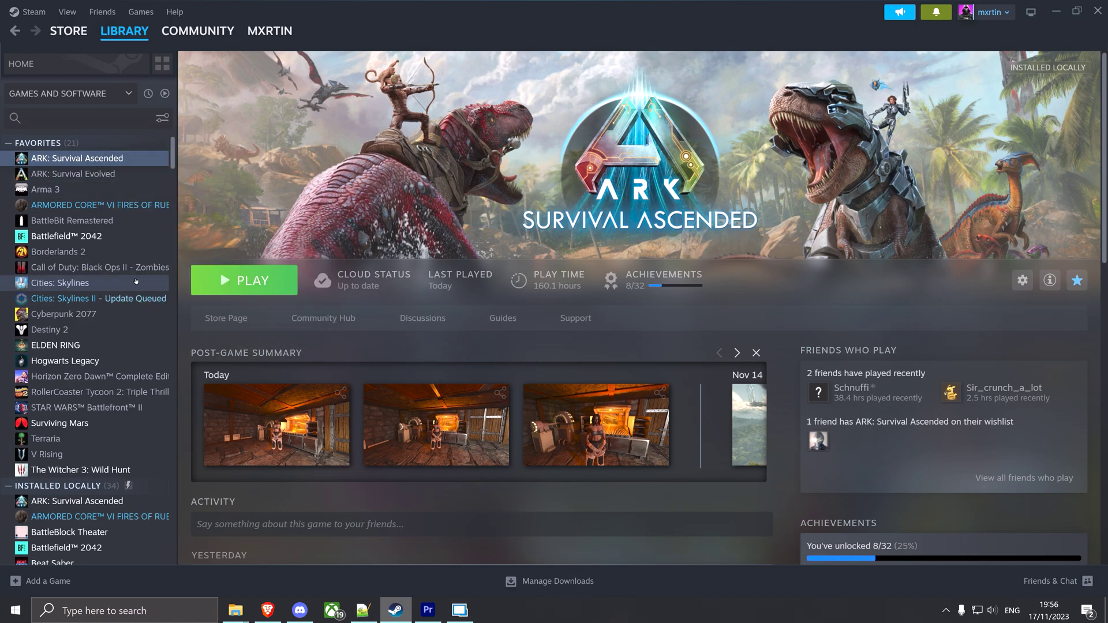
pyautogui.click(340, 229)
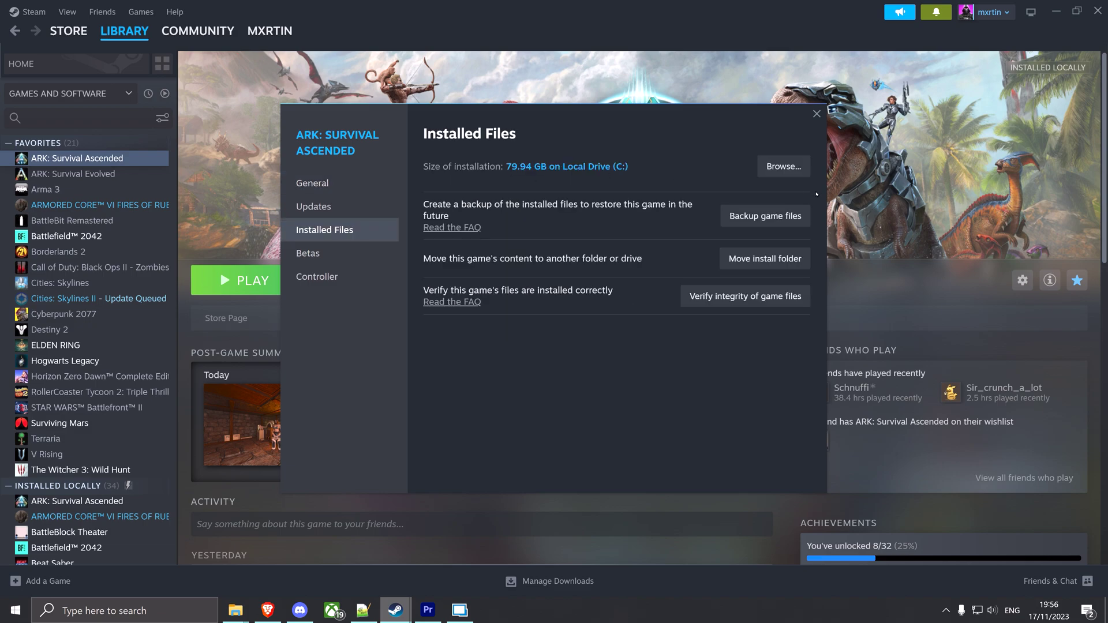
pyautogui.click(779, 168)
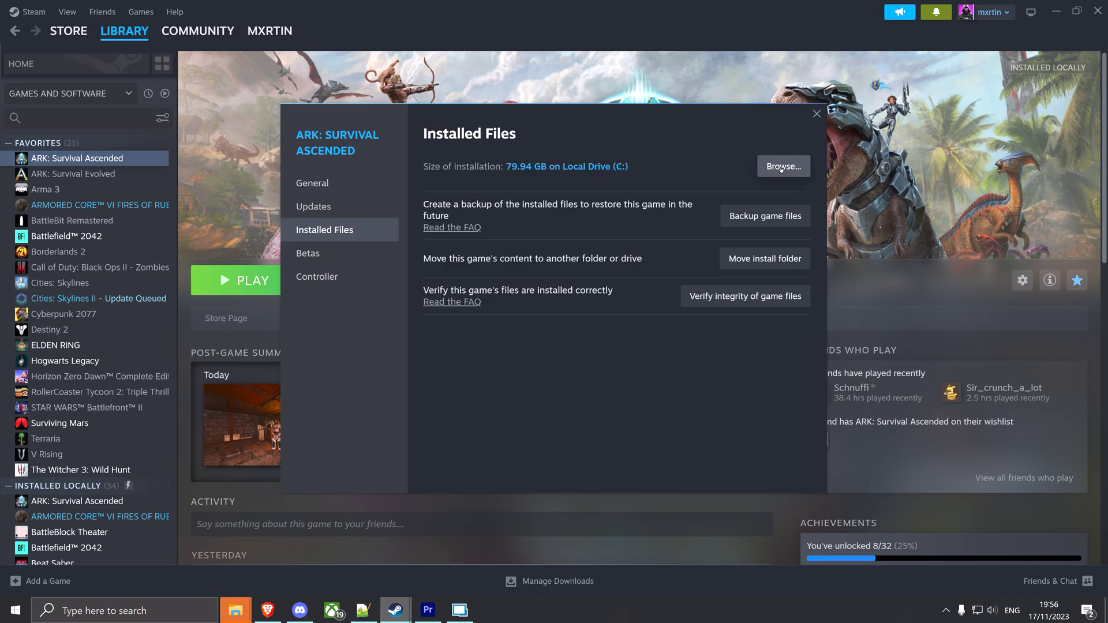
pyautogui.click(398, 555)
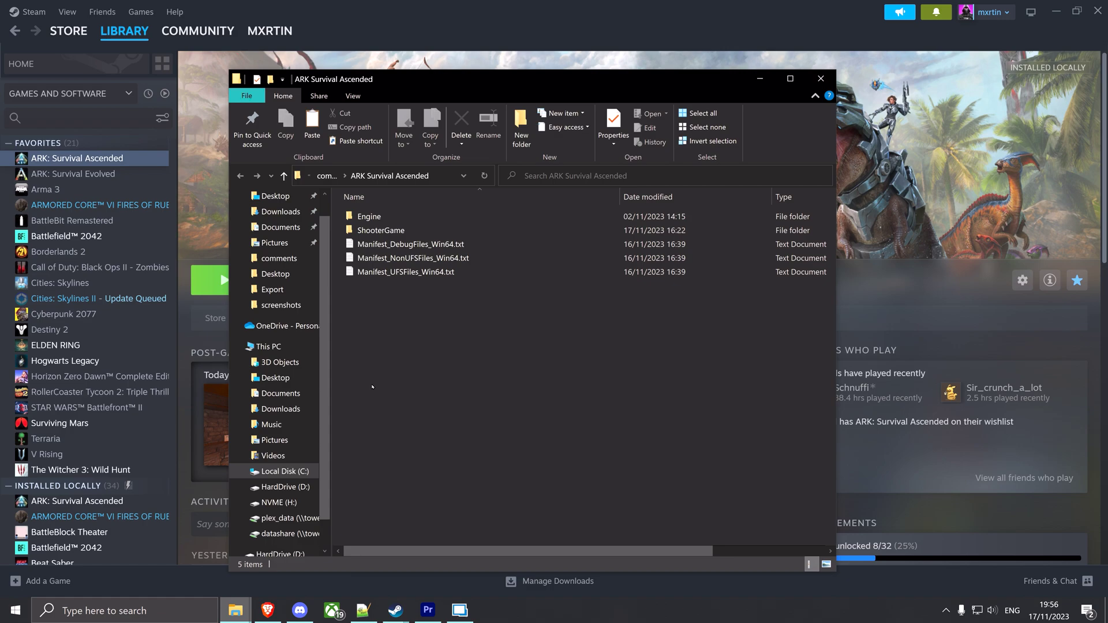
# Step: Go to ShooterGame\Saved\Config\Windows and select Game.ini and GameUserSettings.ini
pyautogui.doubleClick(414, 233)
pyautogui.doubleClick(404, 258)
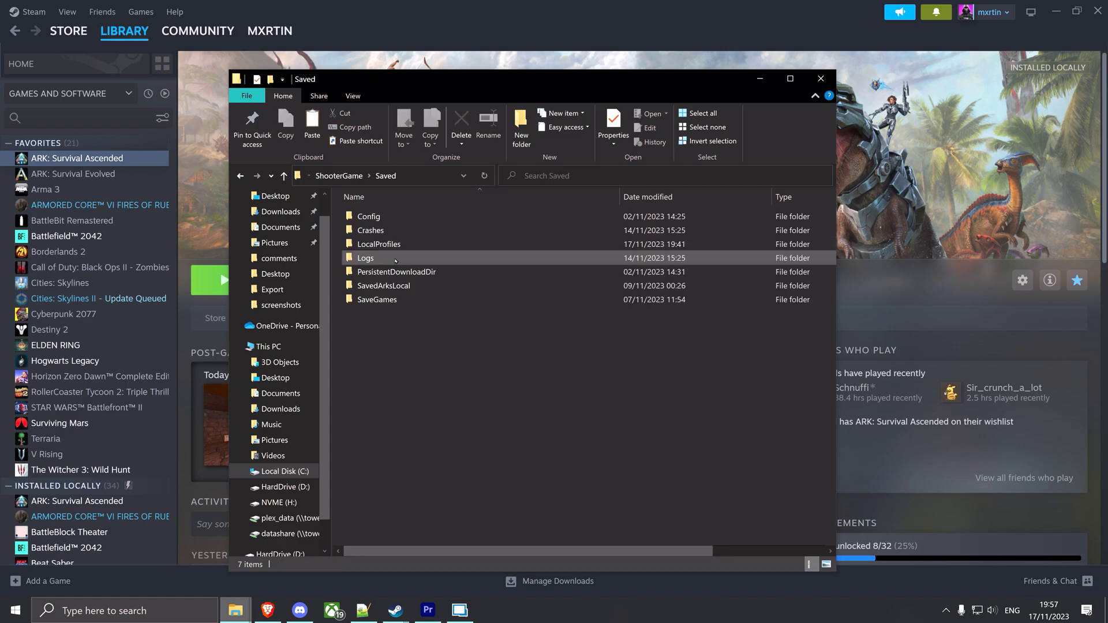
pyautogui.doubleClick(406, 216)
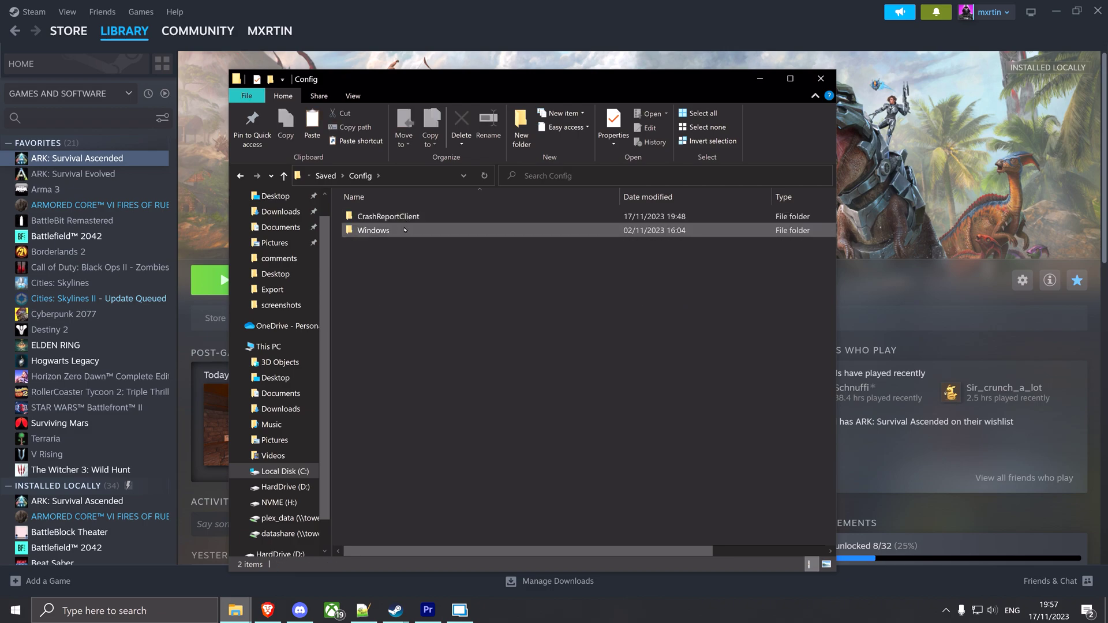
pyautogui.doubleClick(408, 232)
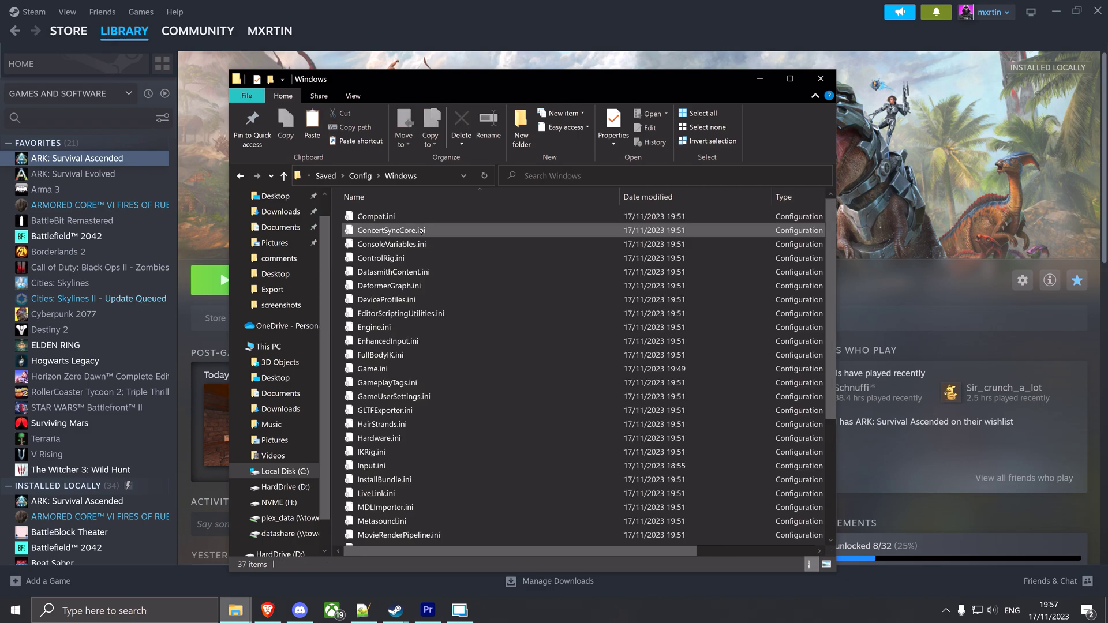
pyautogui.click(432, 370)
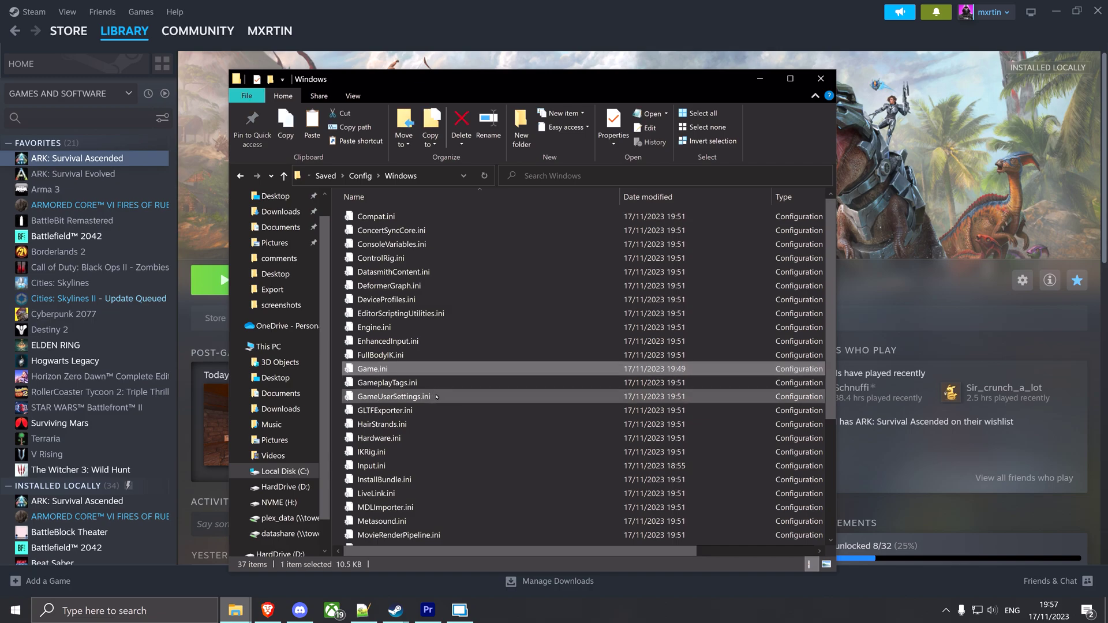
pyautogui.keyDown('ctrl'); pyautogui.click(437, 397); pyautogui.keyUp('ctrl')
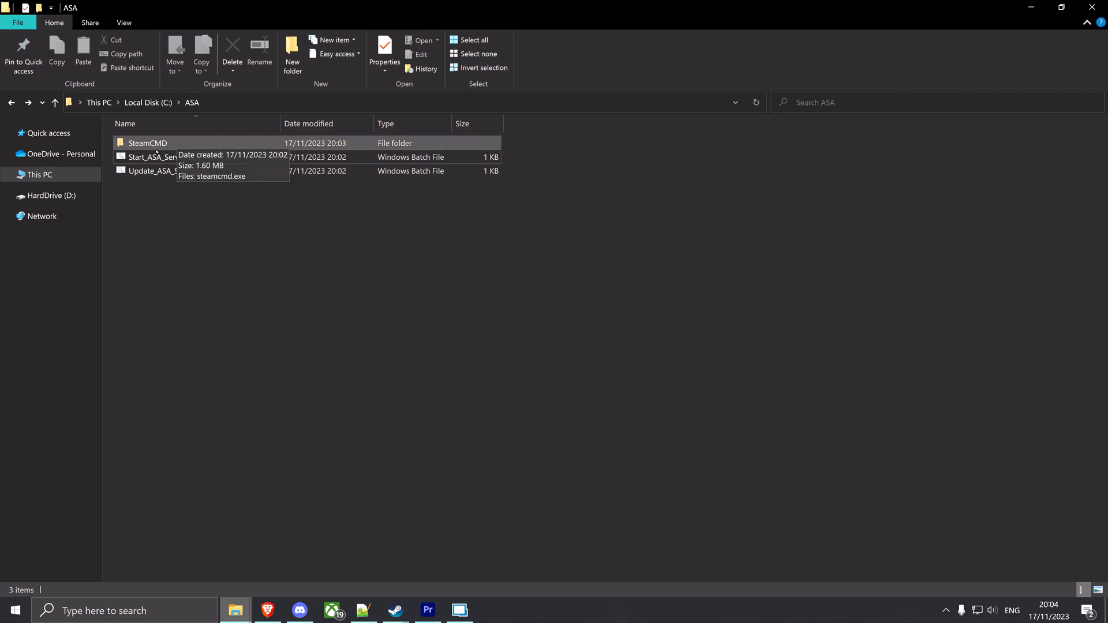
# Step: Inspect the ASA server folder's contents, including steamcmd.exe in SteamCMD and the start and update batch files
pyautogui.doubleClick(207, 144)
pyautogui.click(207, 145)
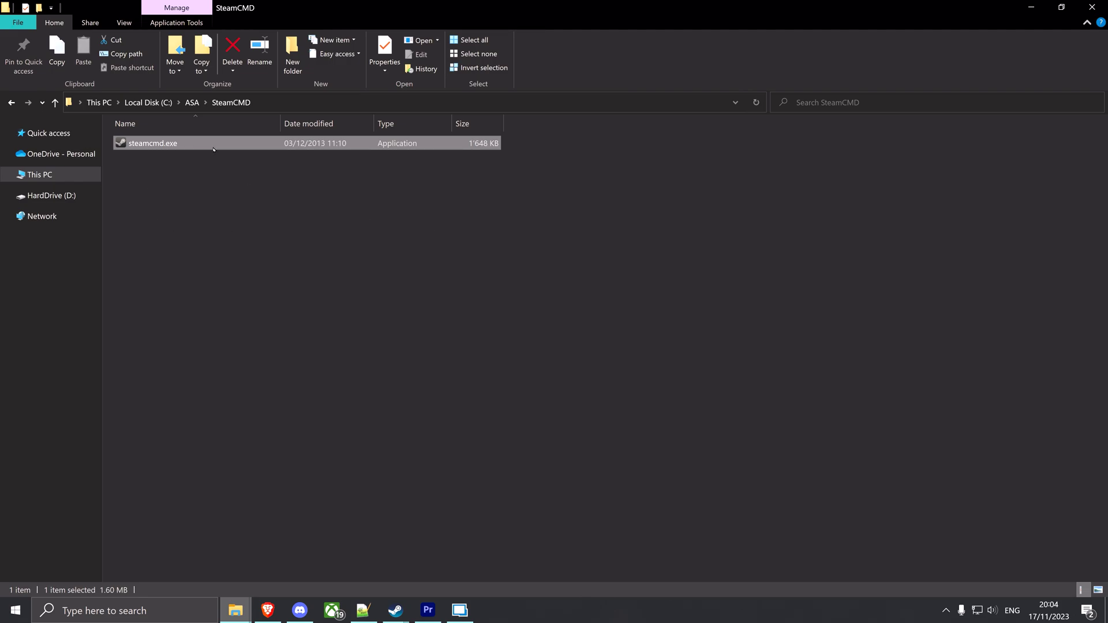
pyautogui.hotkey('alt', 'Left')
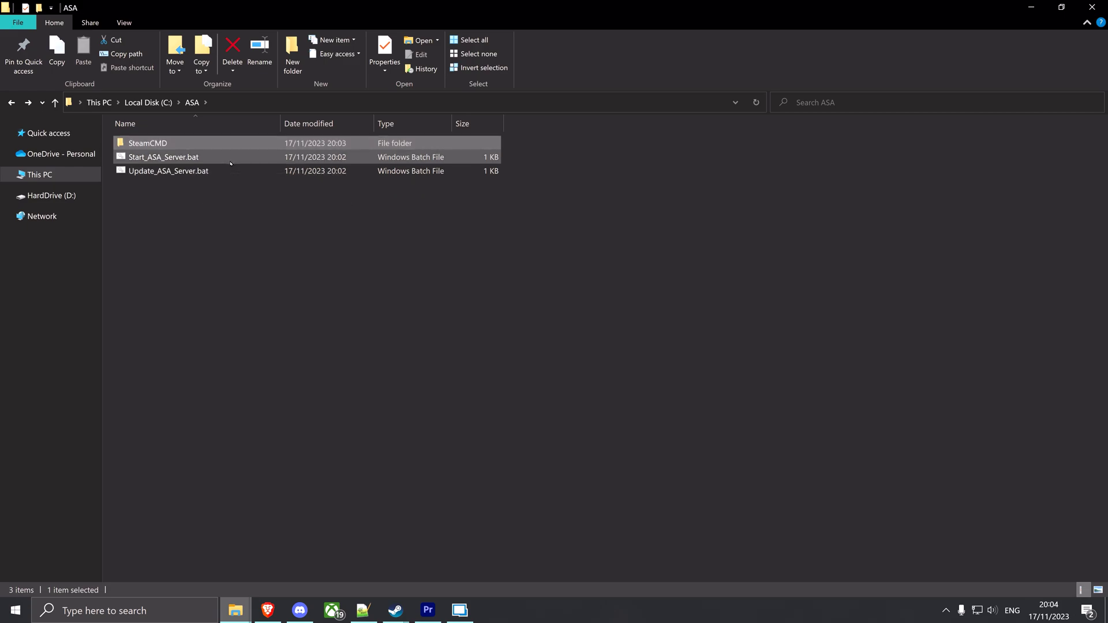
pyautogui.click(231, 164)
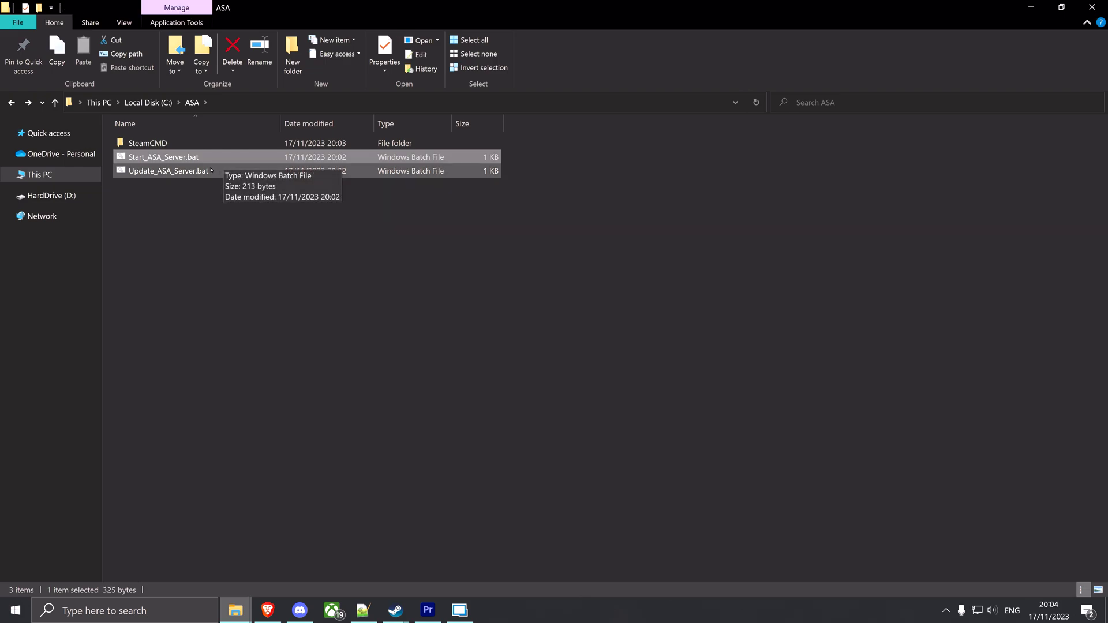
pyautogui.click(212, 170)
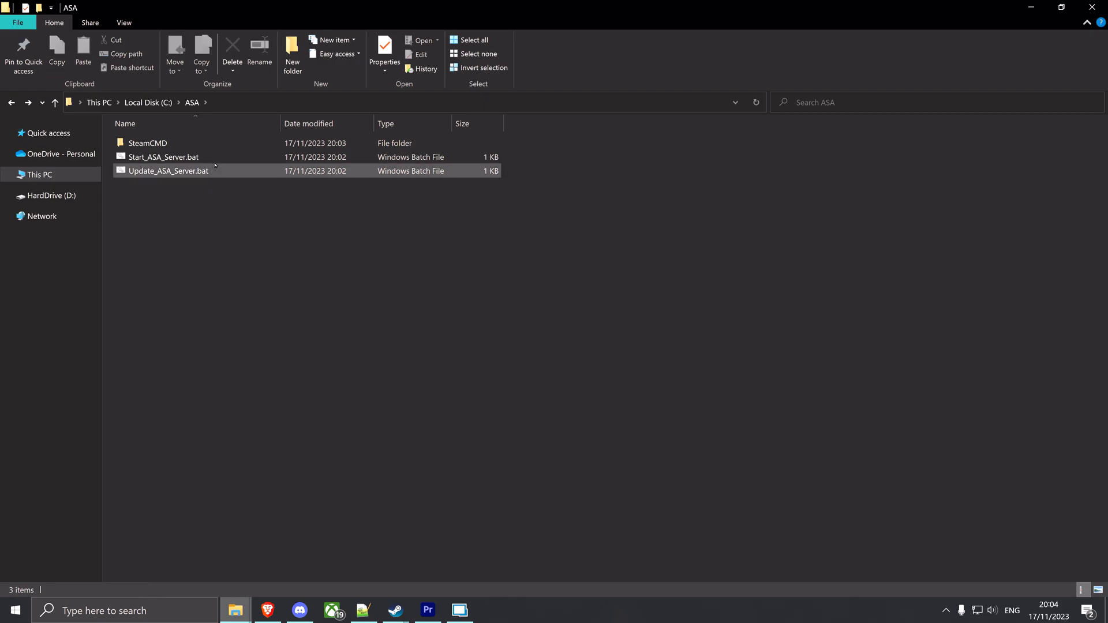
# Step: Open Update_ASA_Server.bat in Notepad++ and examine its SteamCMD install command, then minimize the editor
pyautogui.rightClick(226, 176)
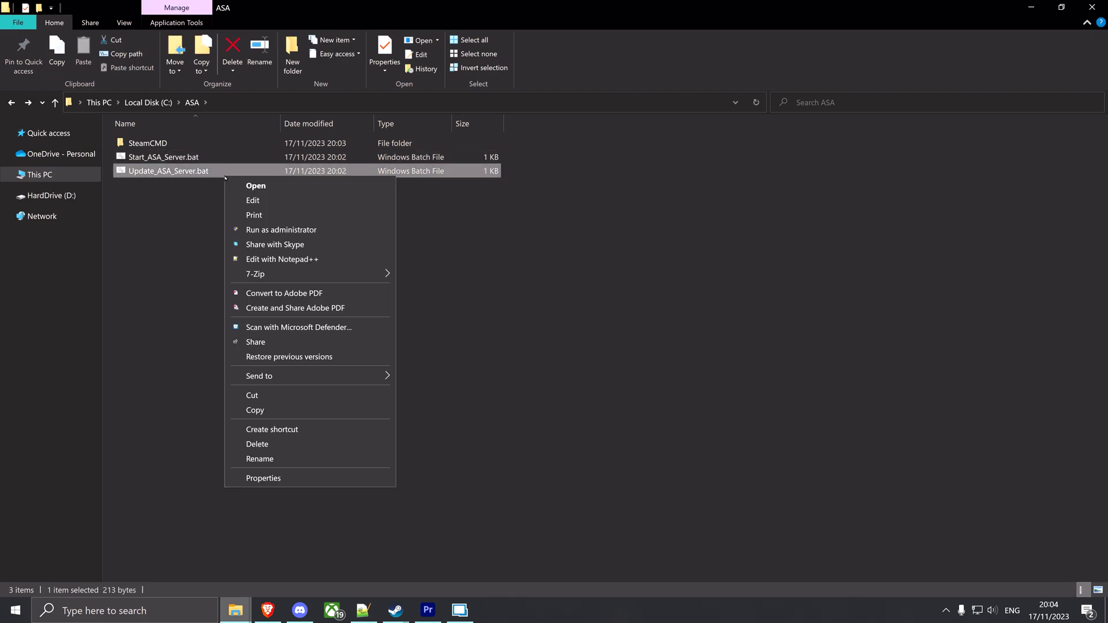
pyautogui.click(270, 261)
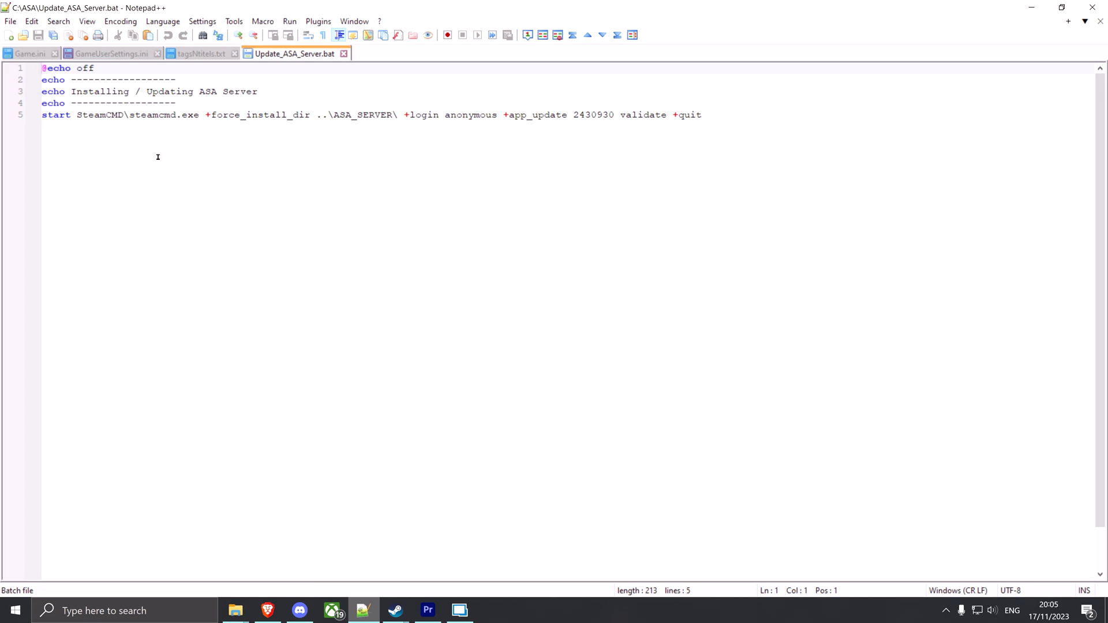
pyautogui.moveTo(73, 116); pyautogui.dragTo(191, 117)
pyautogui.moveTo(191, 117); pyautogui.dragTo(705, 114)
pyautogui.click(726, 123)
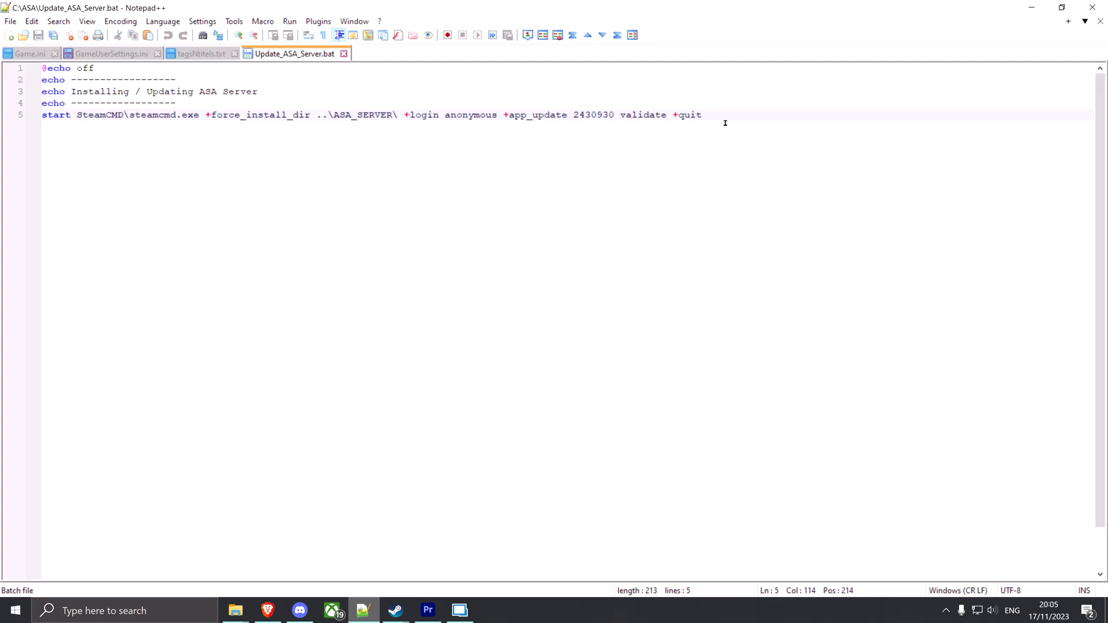
pyautogui.click(1032, 7)
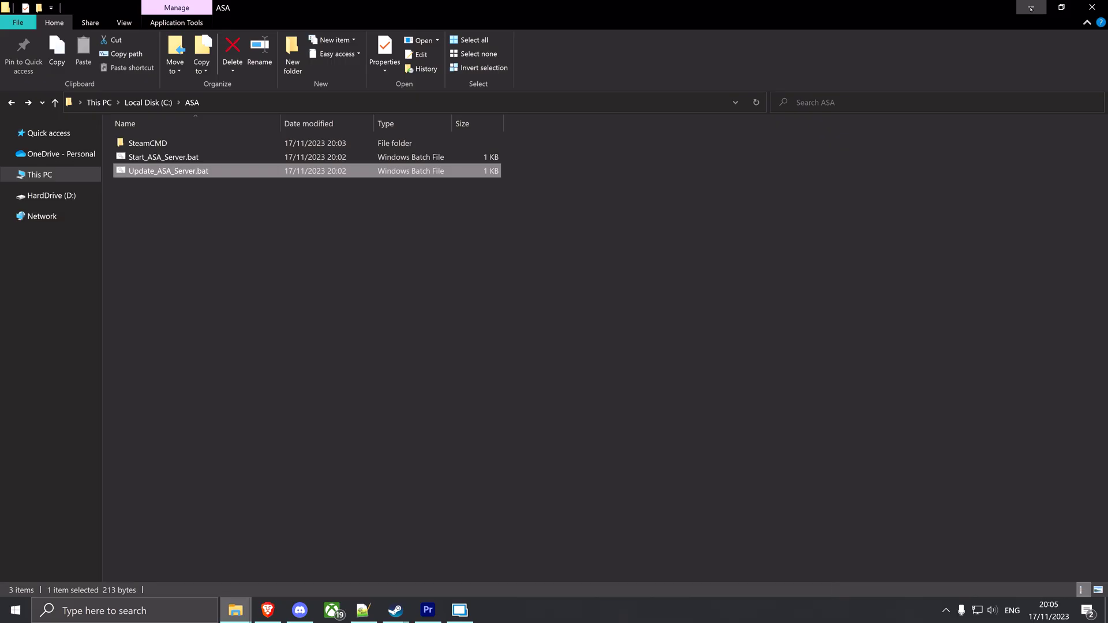
# Step: Open Start_ASA_Server.bat from the ASA folder in Notepad++
pyautogui.click(448, 310)
pyautogui.click(168, 157)
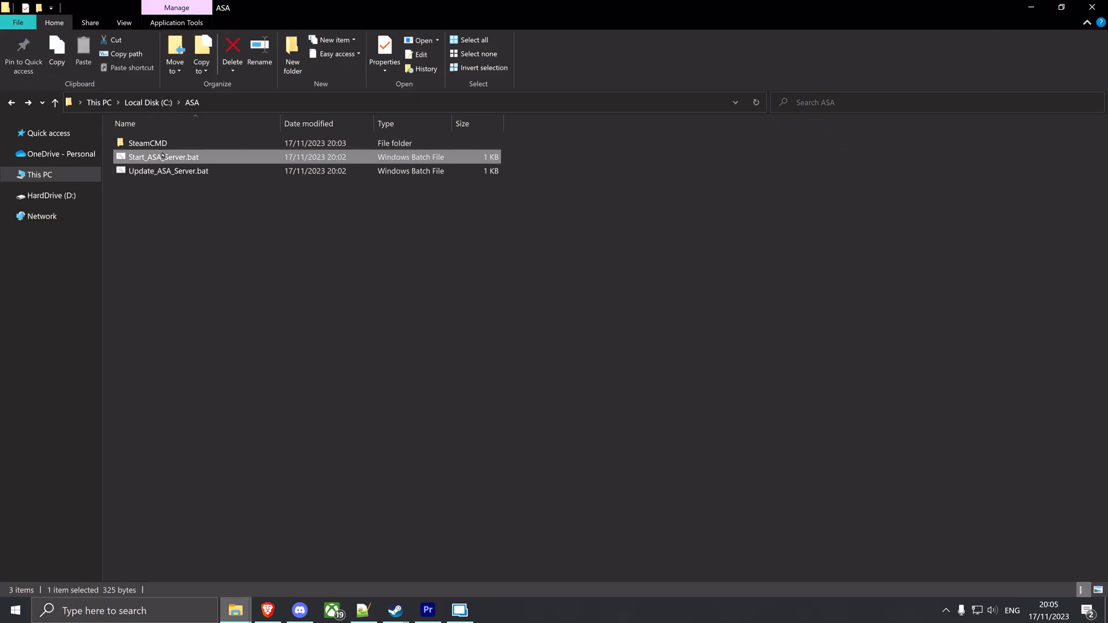
pyautogui.rightClick(168, 157)
pyautogui.click(210, 237)
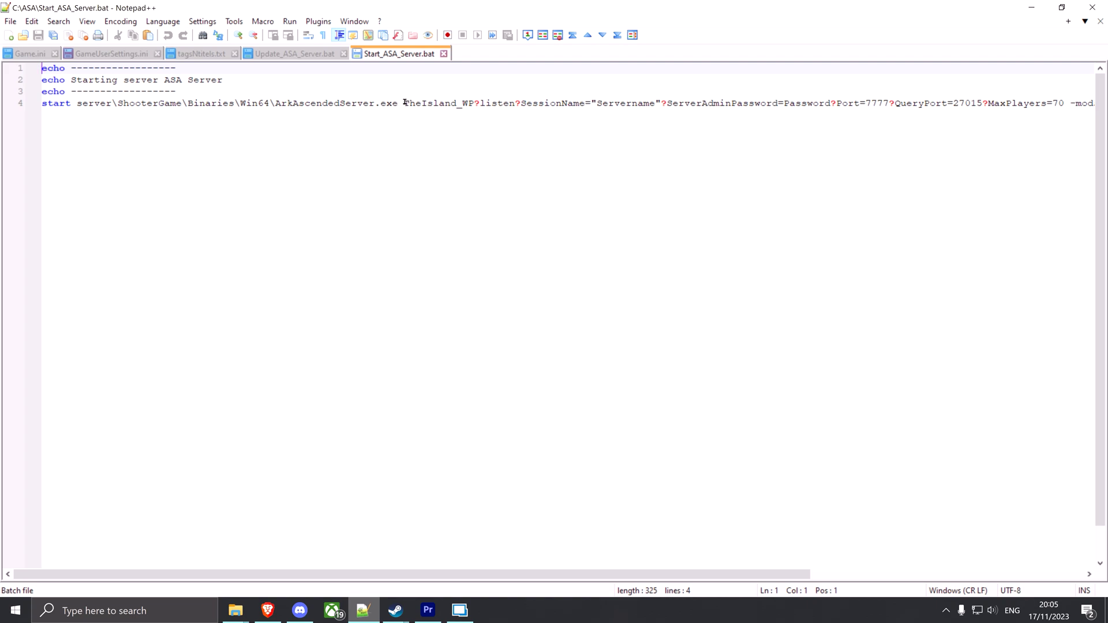
# Step: Examine the map, session name and admin password parameters in the server start command
pyautogui.moveTo(404, 103); pyautogui.dragTo(518, 107)
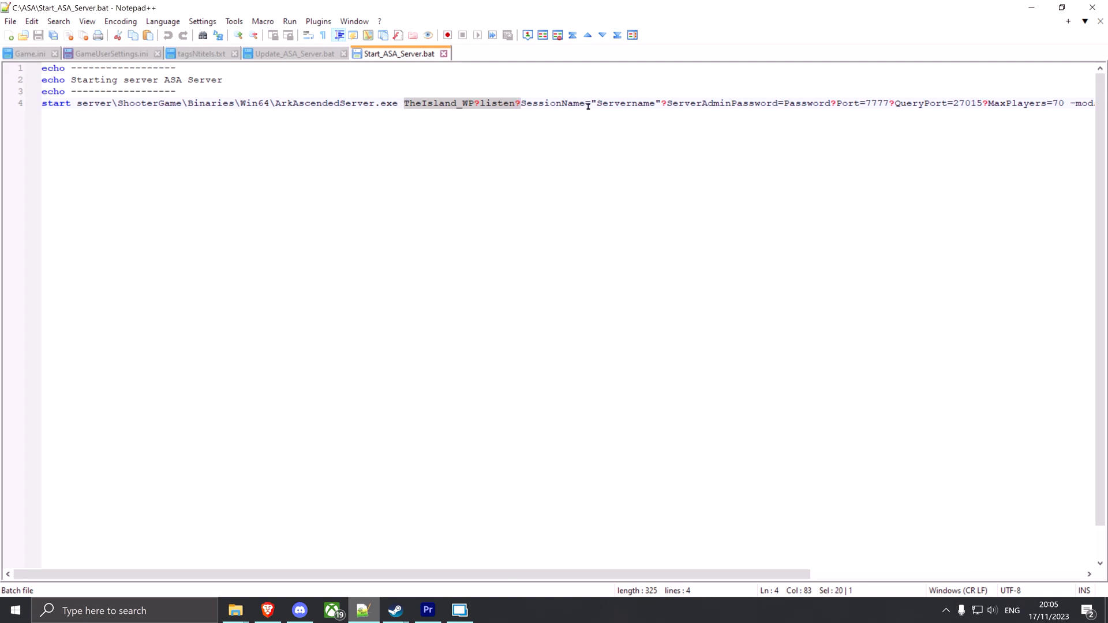
pyautogui.click(544, 104)
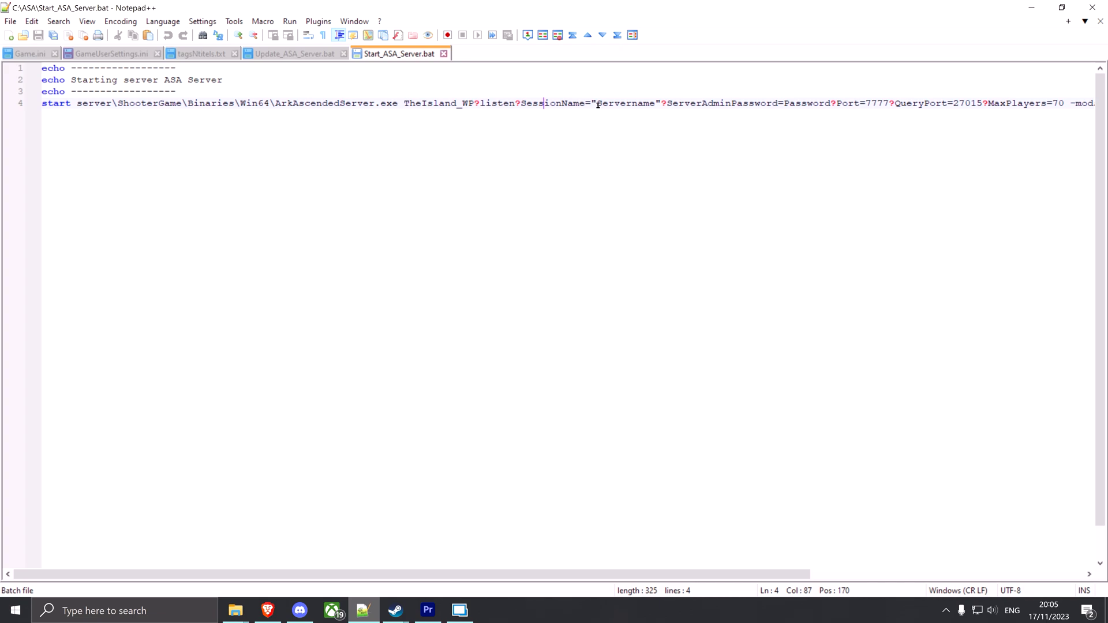
pyautogui.moveTo(598, 107); pyautogui.dragTo(656, 105)
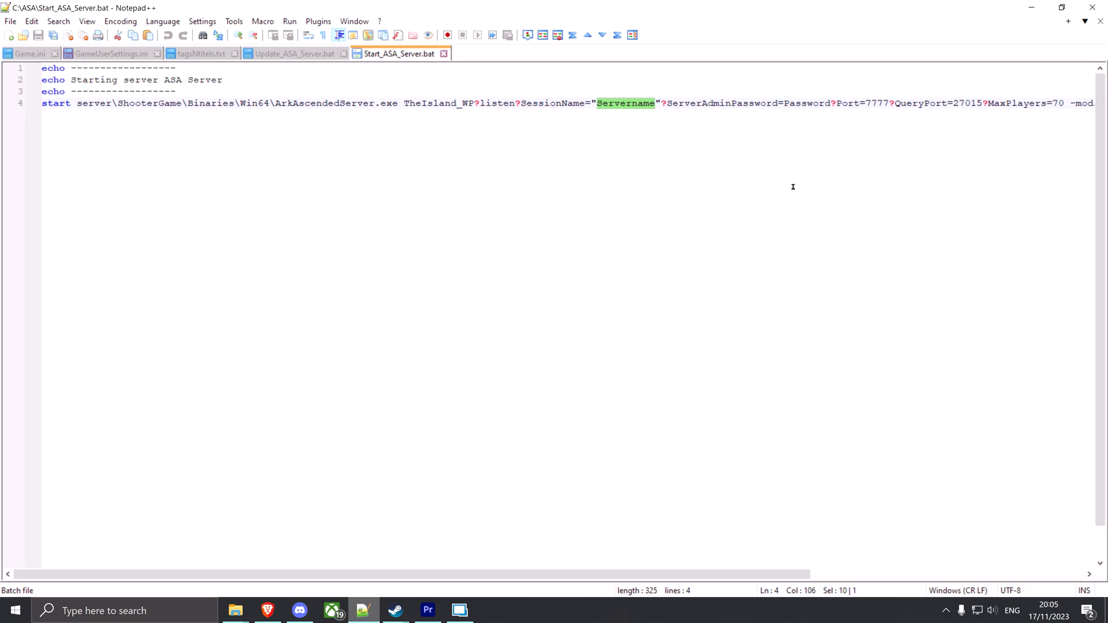
pyautogui.moveTo(785, 106); pyautogui.dragTo(831, 105)
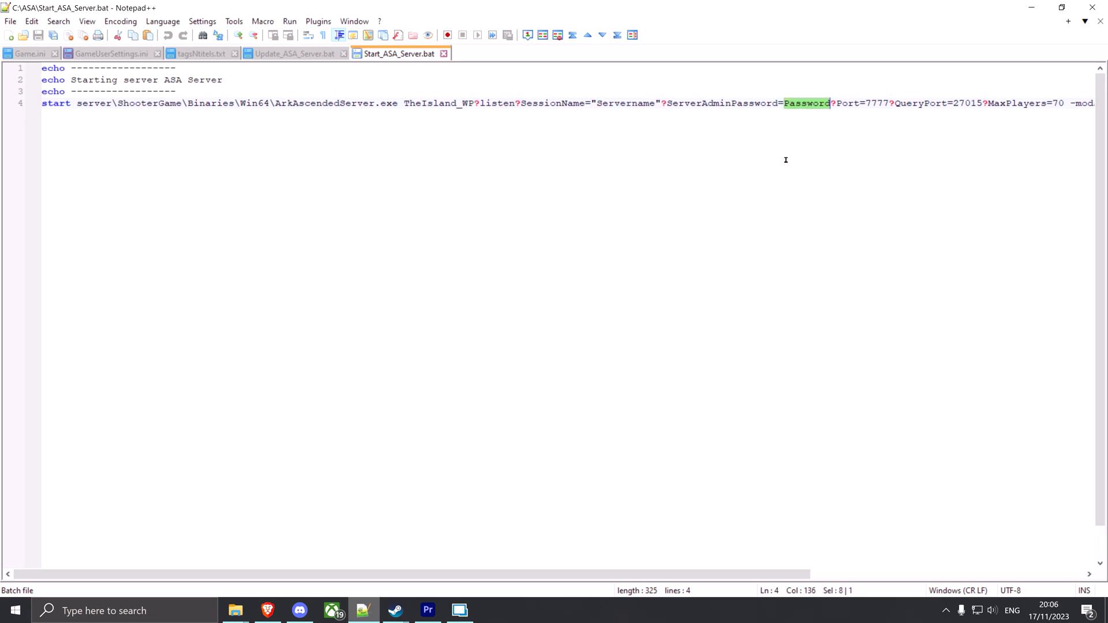
# Step: Examine the port, query port, max players and mods parameters further along the server start command
pyautogui.moveTo(608, 575); pyautogui.dragTo(853, 531)
pyautogui.moveTo(542, 104); pyautogui.dragTo(662, 104)
pyautogui.tripleClick(663, 104)
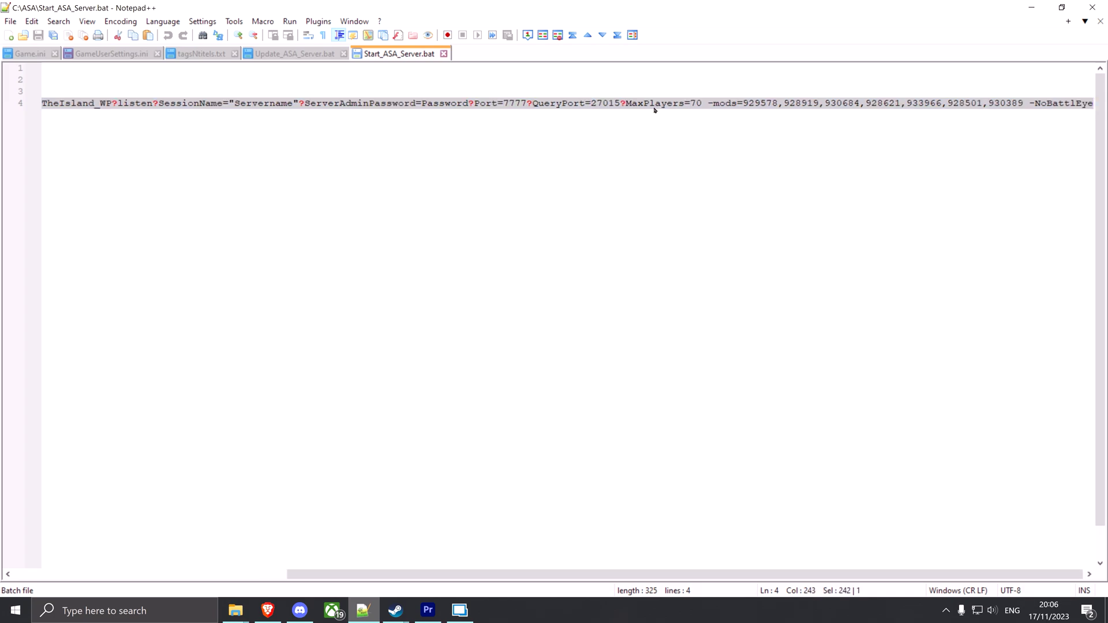
pyautogui.click(654, 110)
pyautogui.moveTo(532, 104); pyautogui.dragTo(710, 102)
pyautogui.click(629, 104)
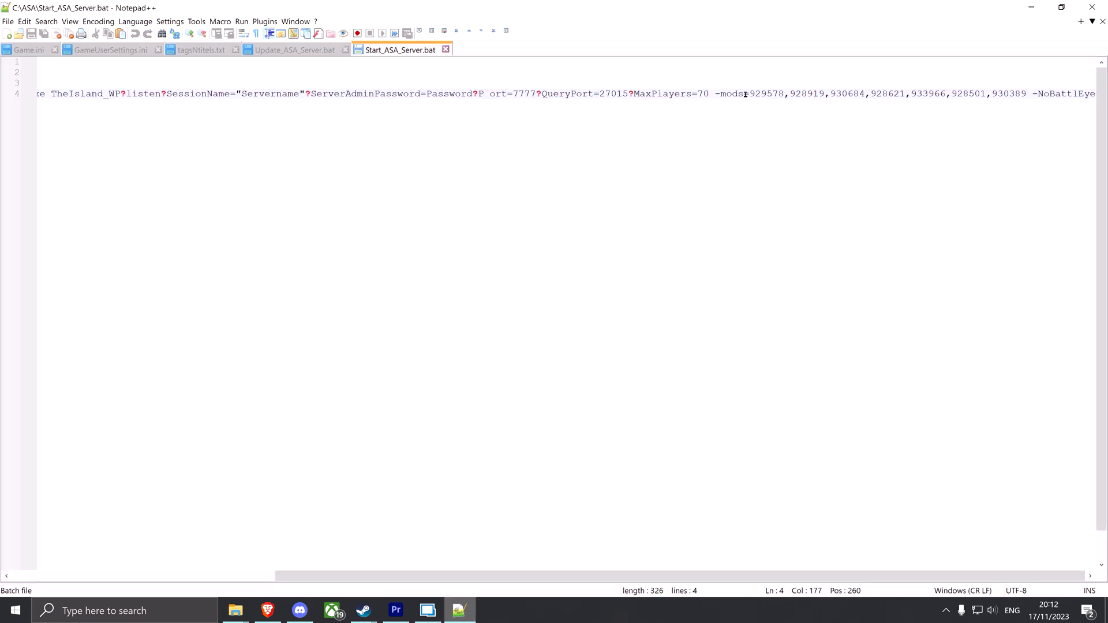
pyautogui.moveTo(750, 94); pyautogui.dragTo(1105, 108)
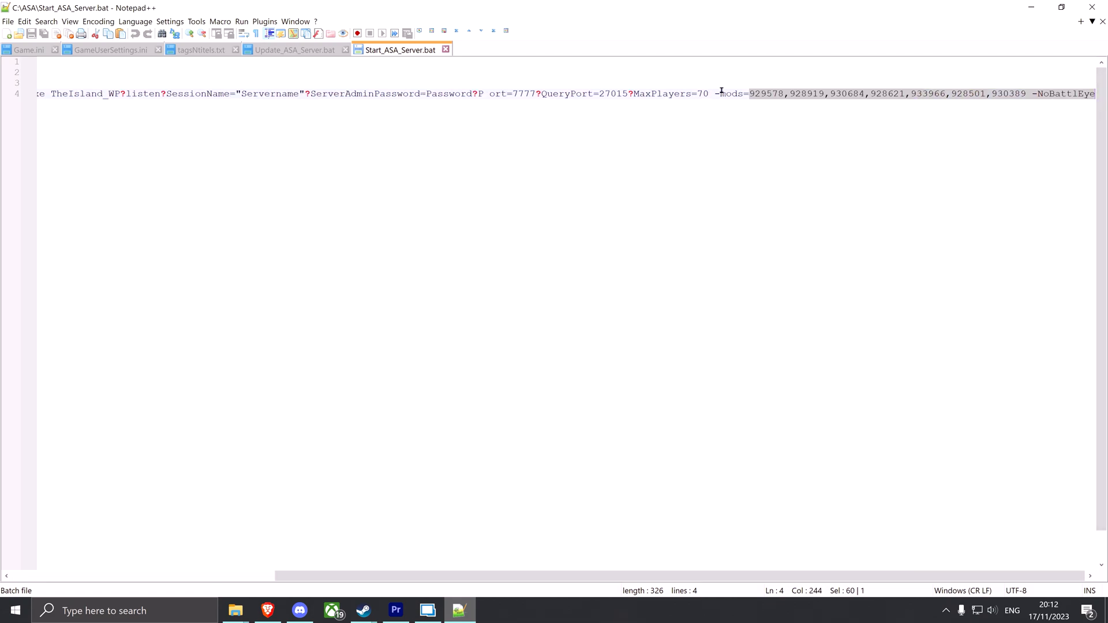
pyautogui.click(760, 95)
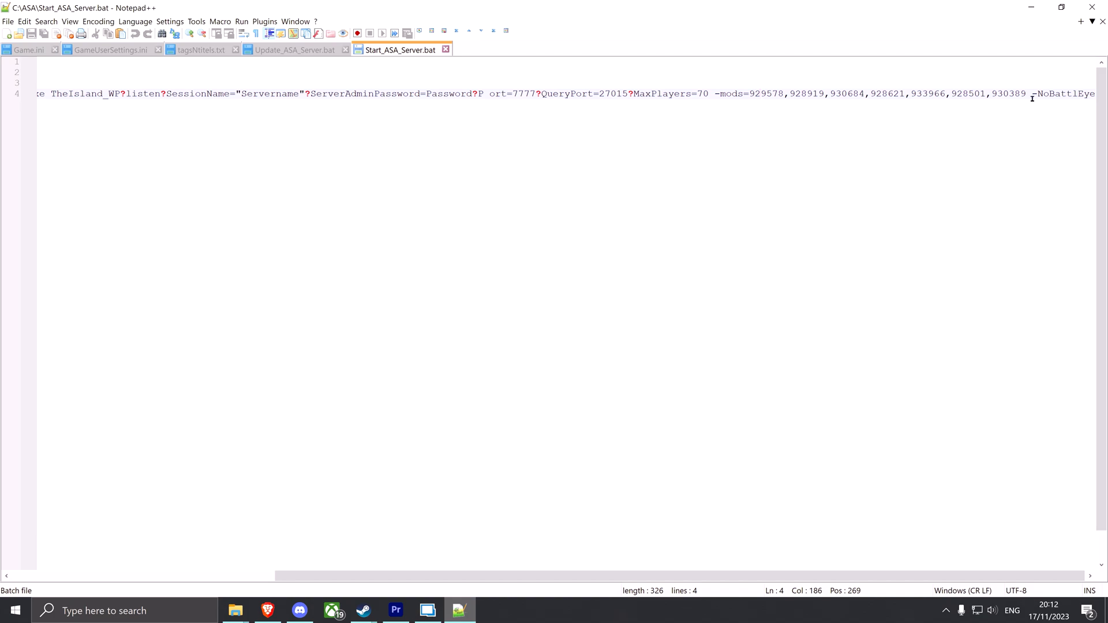
# Step: Close the start script editor and run Update_ASA_Server.bat from the ASA folder to install the server files
pyautogui.click(1092, 6)
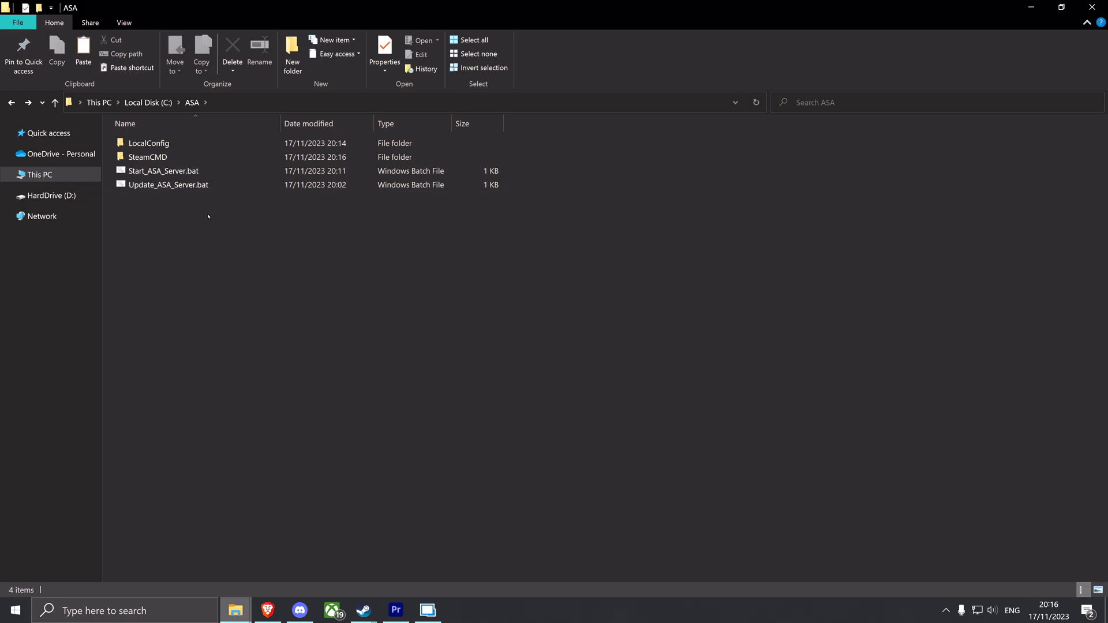
pyautogui.doubleClick(200, 185)
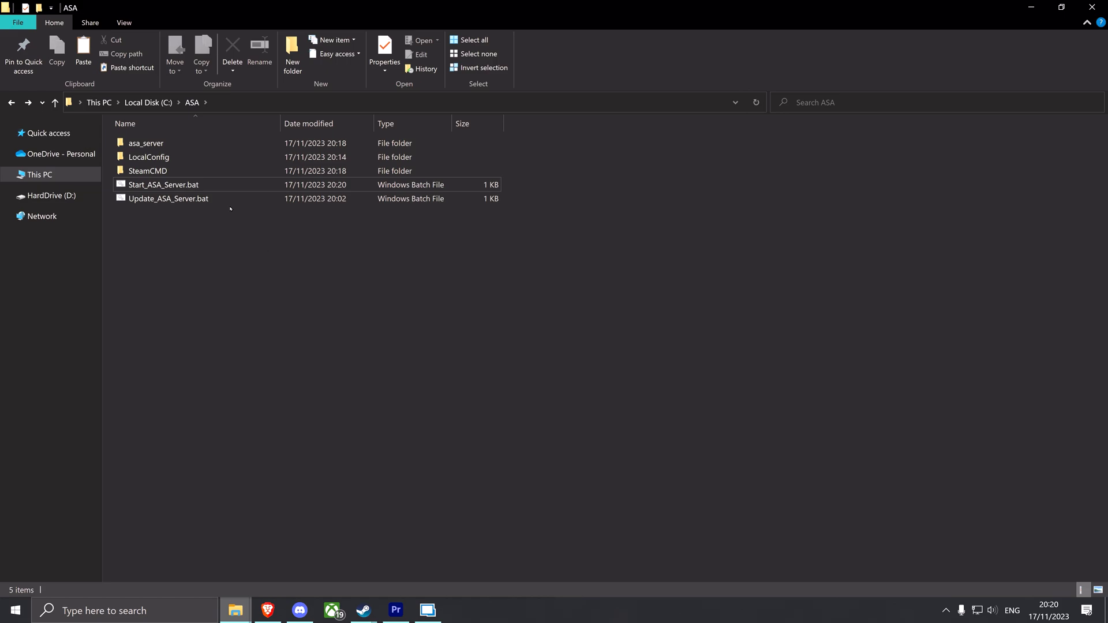
# Step: Launch the server with Start_ASA_Server.bat, allowing ArkAscendedServer through the firewall, and close the server console
pyautogui.doubleClick(231, 187)
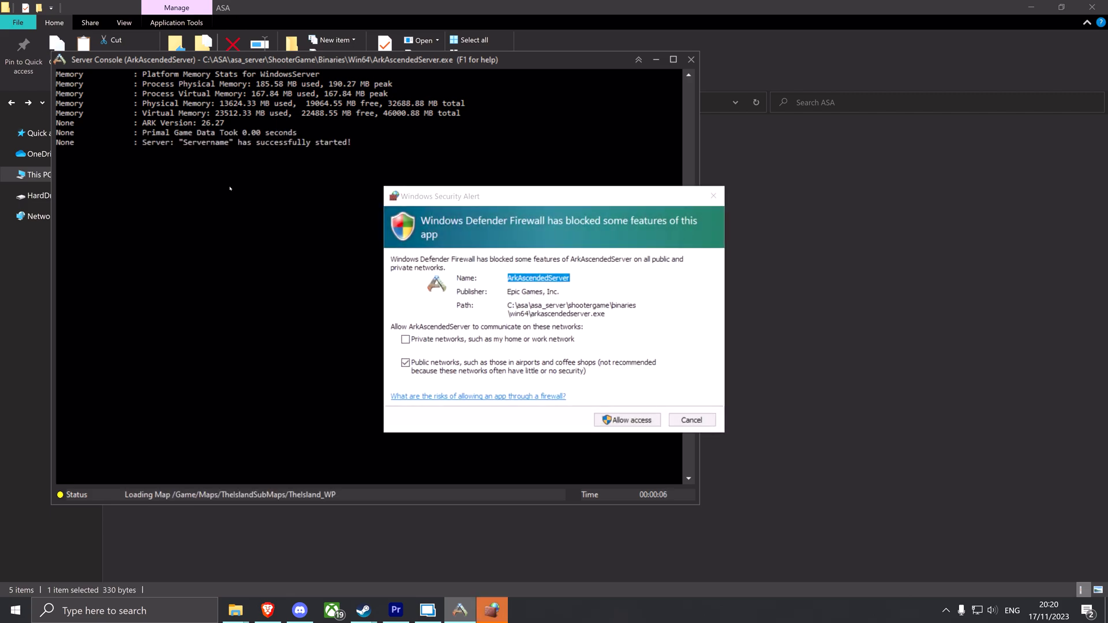
pyautogui.click(620, 420)
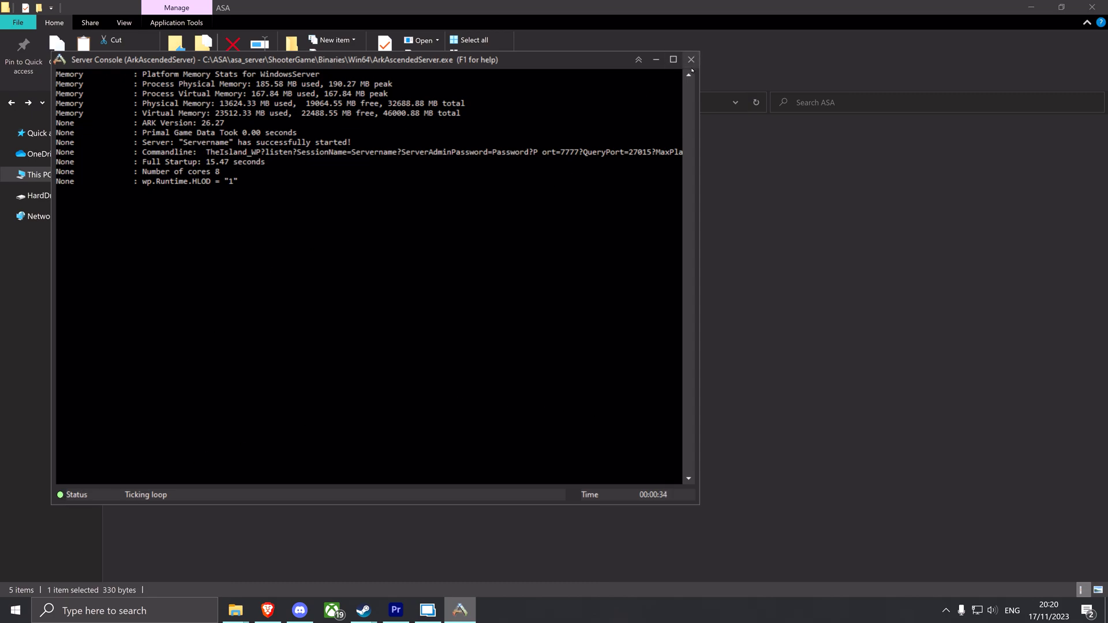
pyautogui.click(690, 67)
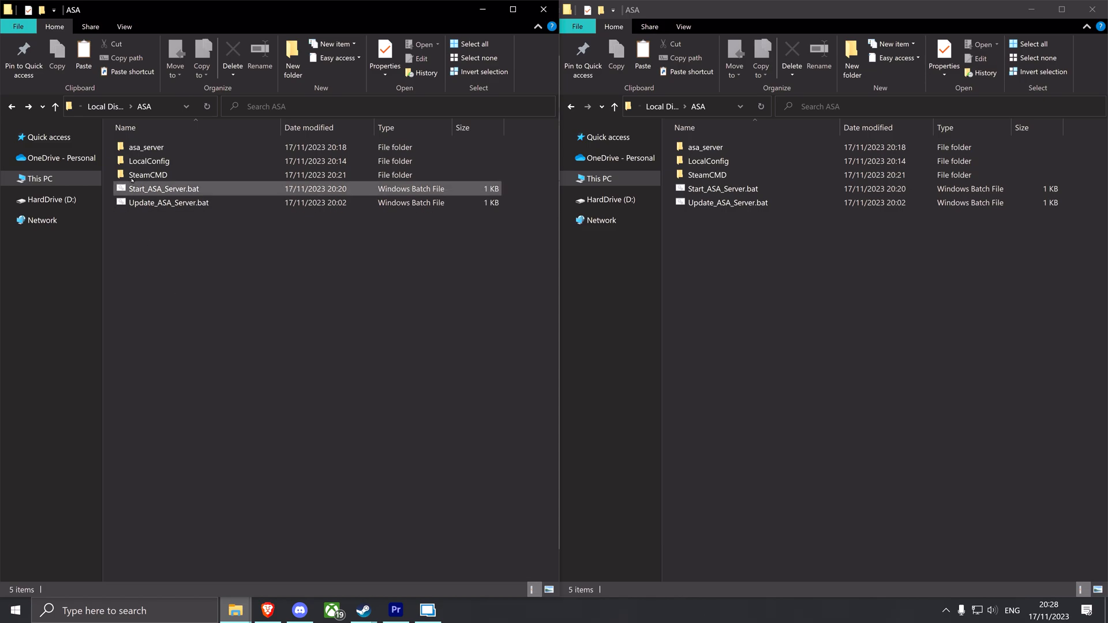
# Step: Open the LocalConfig folder in one of the two ASA folder windows
pyautogui.doubleClick(186, 160)
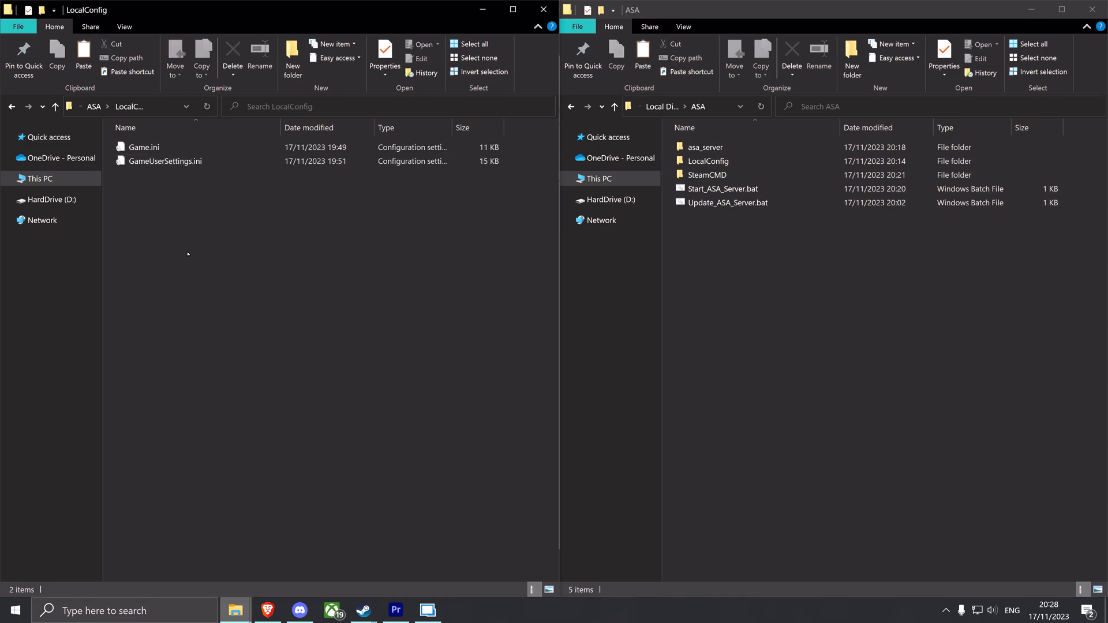
pyautogui.moveTo(182, 253); pyautogui.dragTo(171, 146)
pyautogui.click(218, 214)
pyautogui.click(872, 323)
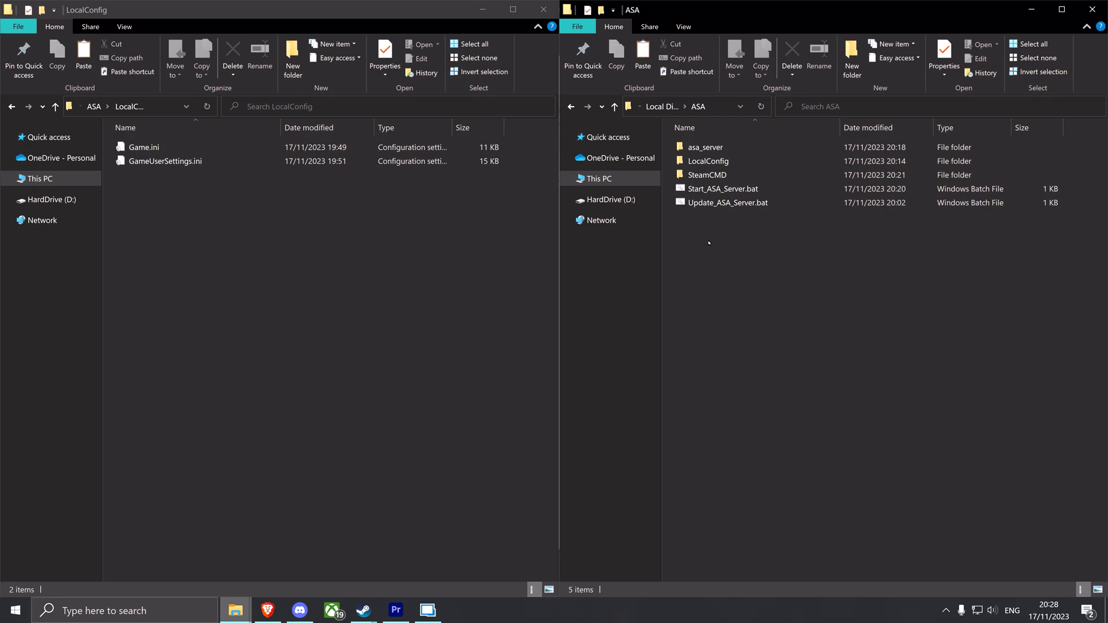
# Step: In the other ASA window, open asa_server\ShooterGame\Saved\Config\WindowsServer and select GameUserSettings.ini
pyautogui.doubleClick(735, 150)
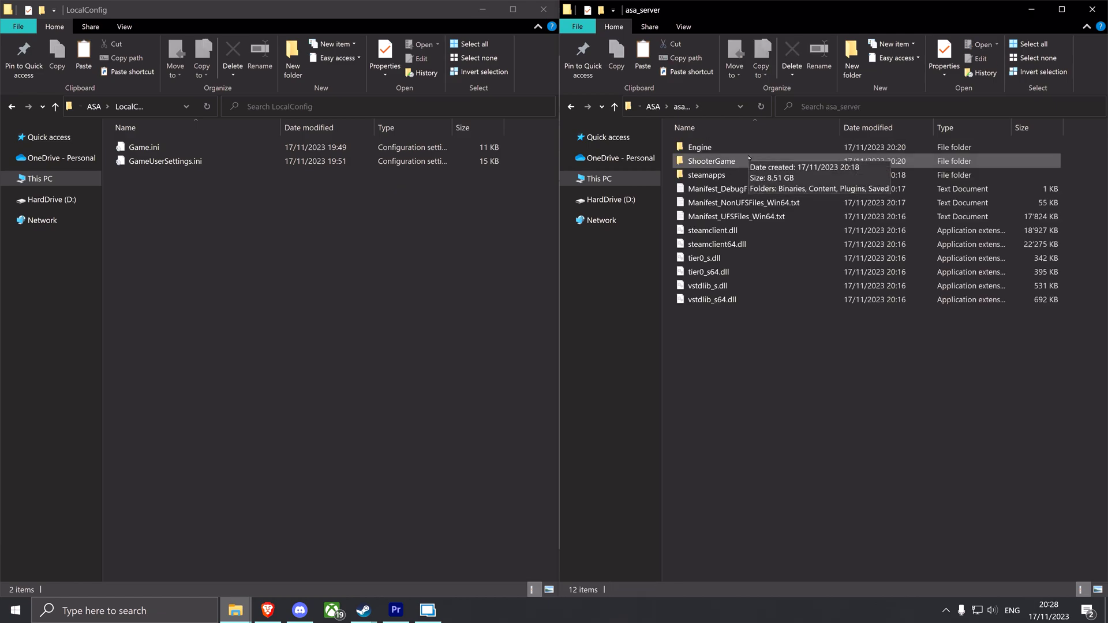
pyautogui.doubleClick(741, 162)
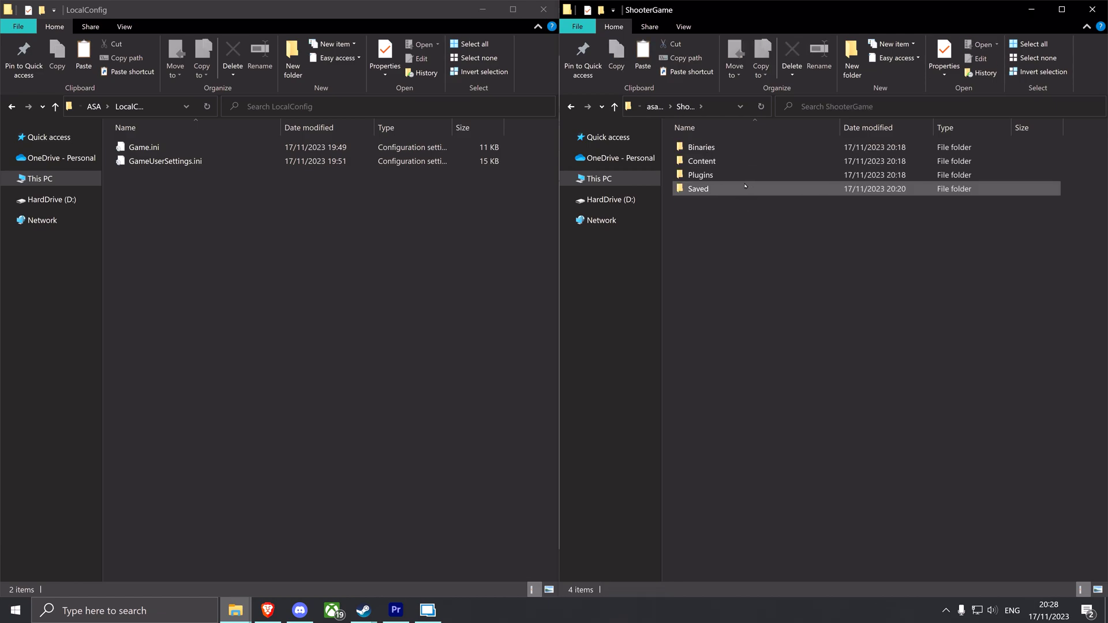
pyautogui.doubleClick(745, 189)
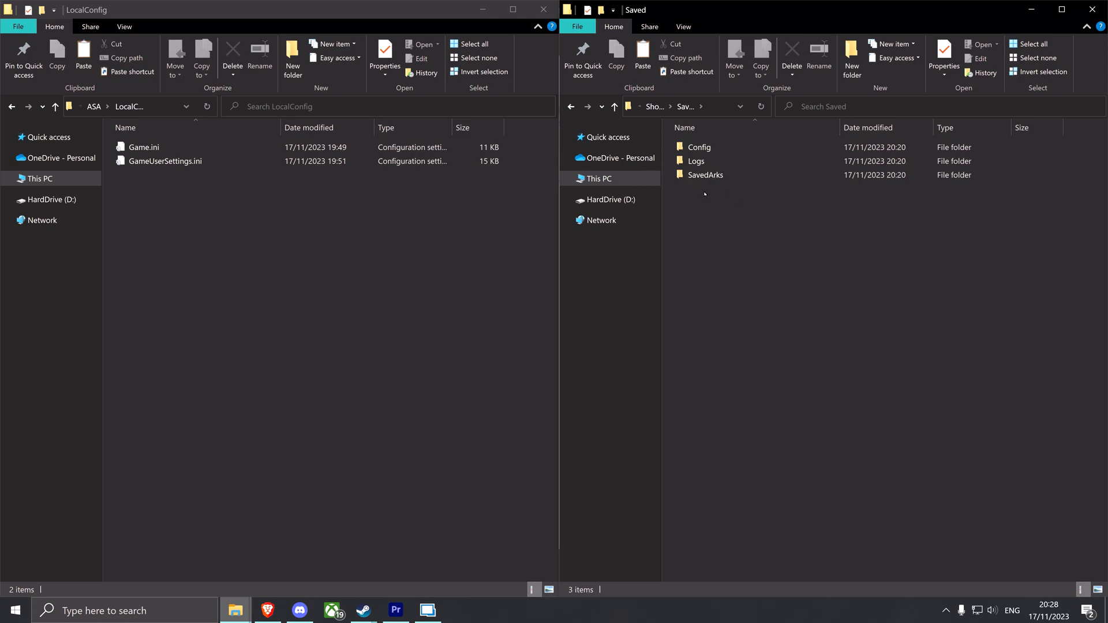
pyautogui.doubleClick(712, 149)
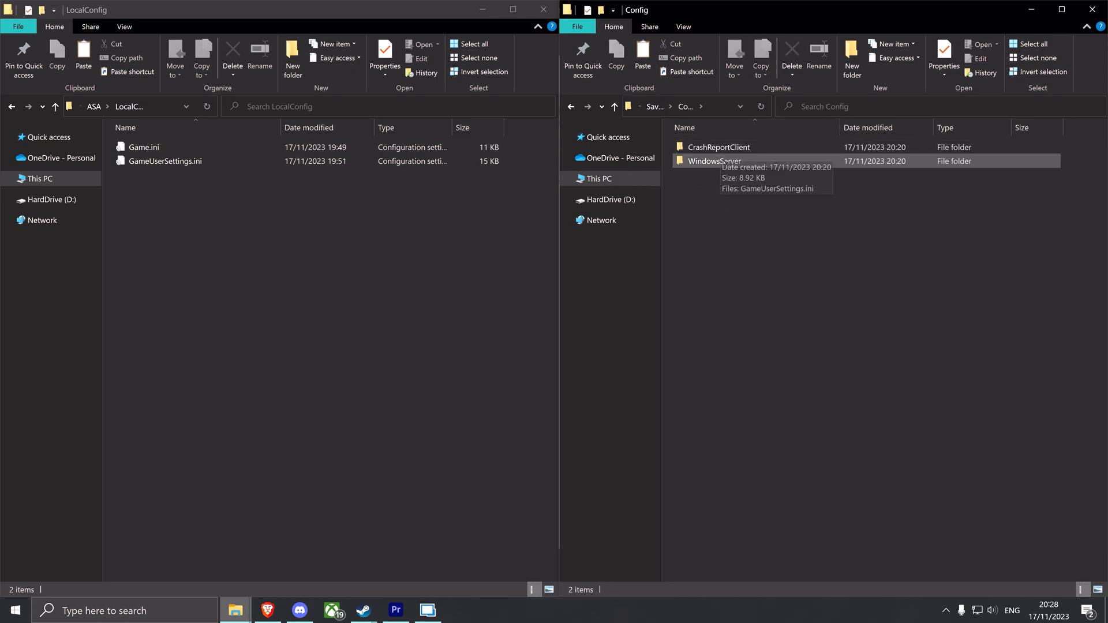
pyautogui.doubleClick(723, 163)
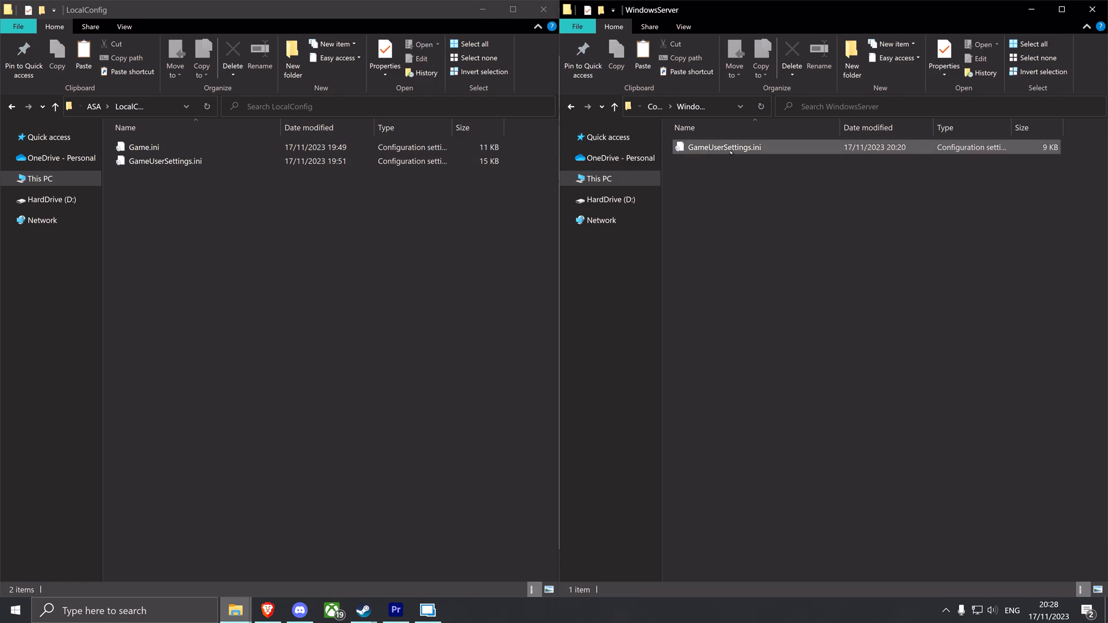
pyautogui.click(731, 150)
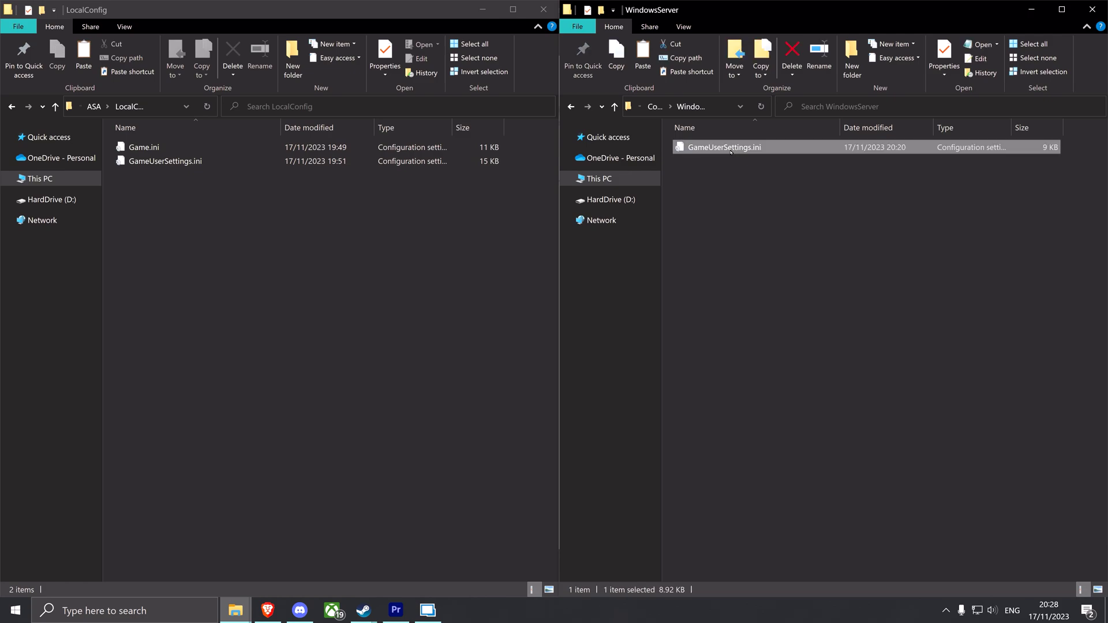
# Step: Move Game.ini from LocalConfig into the server's WindowsServer folder, leaving GameUserSettings.ini in place
pyautogui.click(504, 270)
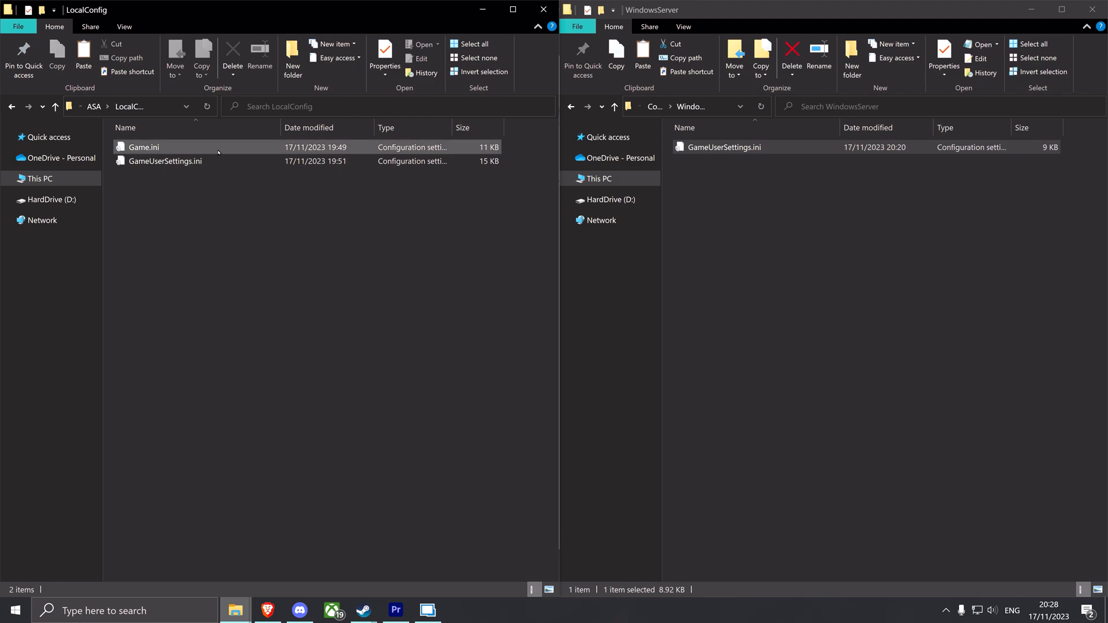
pyautogui.moveTo(151, 149); pyautogui.dragTo(828, 256)
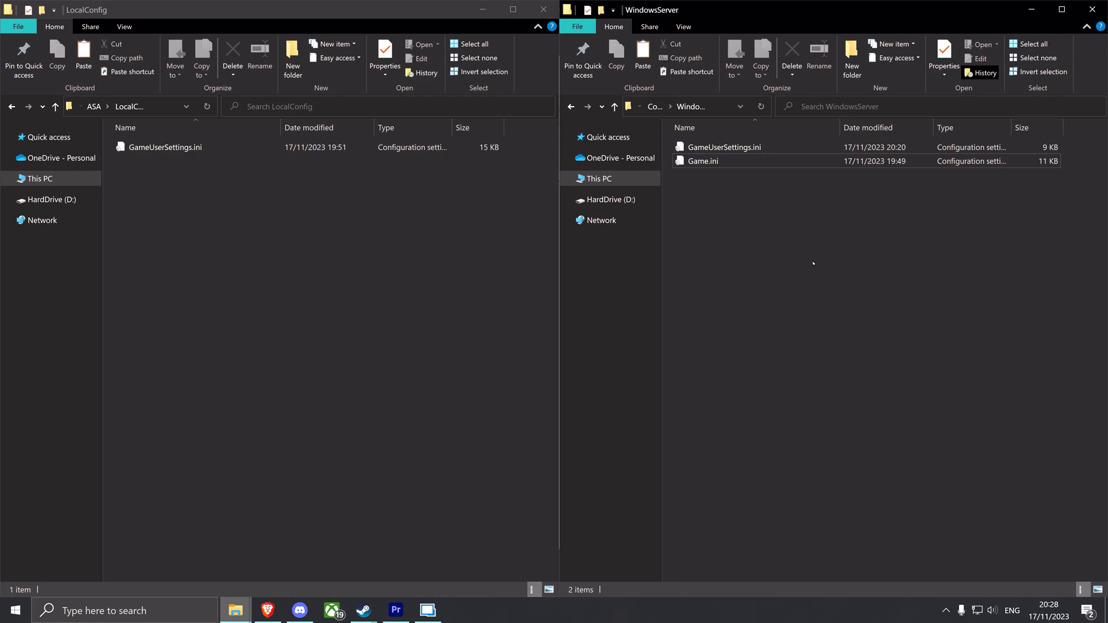
pyautogui.click(187, 149)
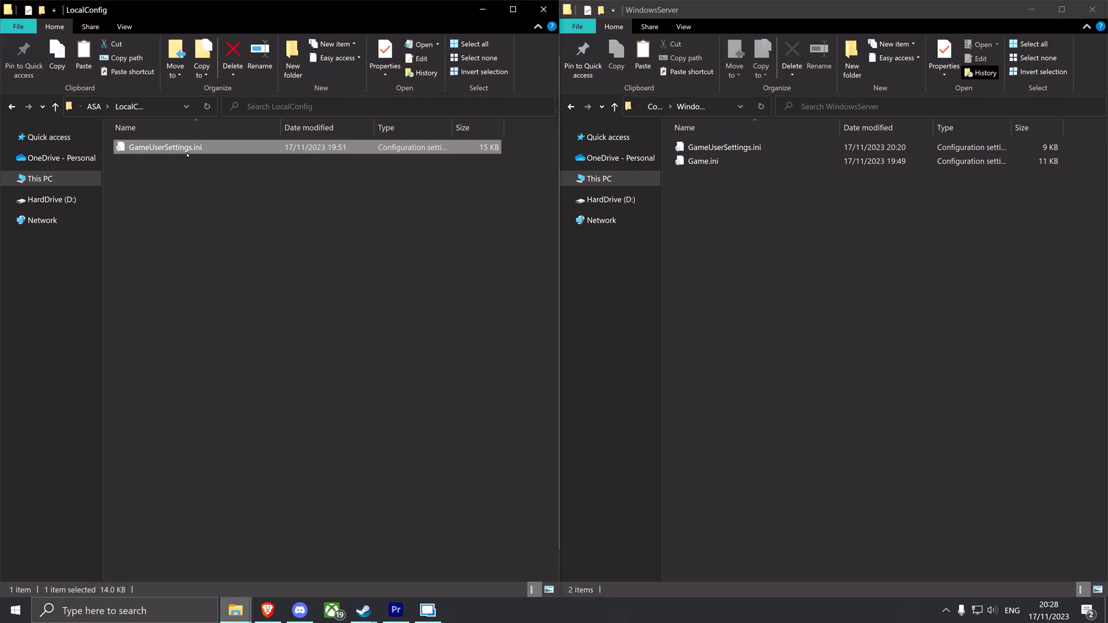
pyautogui.click(819, 149)
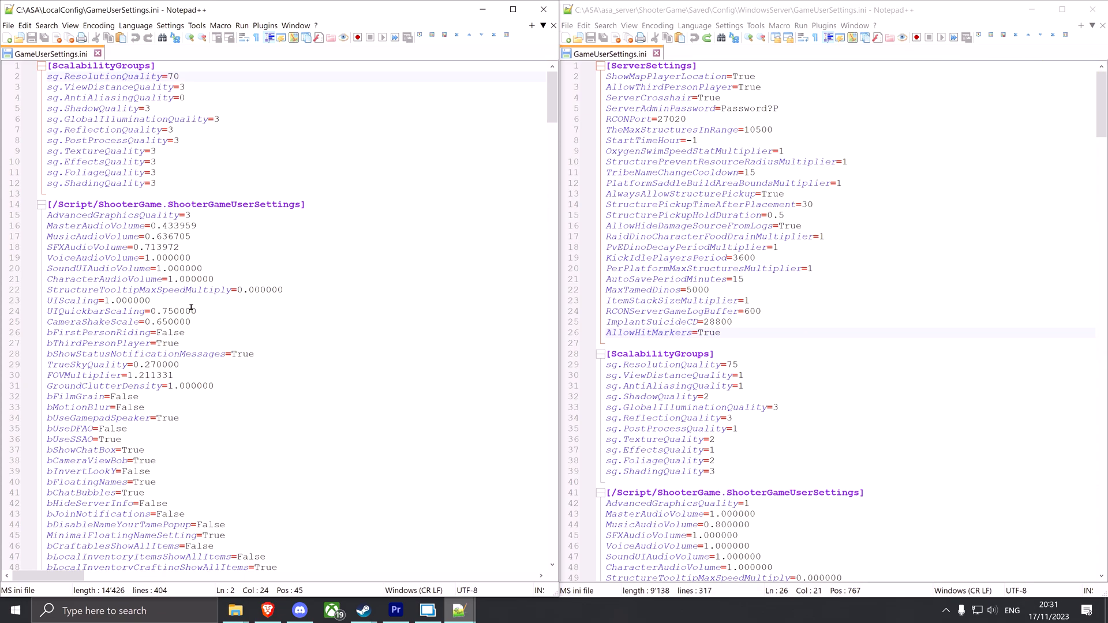
# Step: Delete the ActiveMods line from the [ServerSettings] section of the LocalConfig GameUserSettings.ini
pyautogui.scroll(-20, 192, 307)
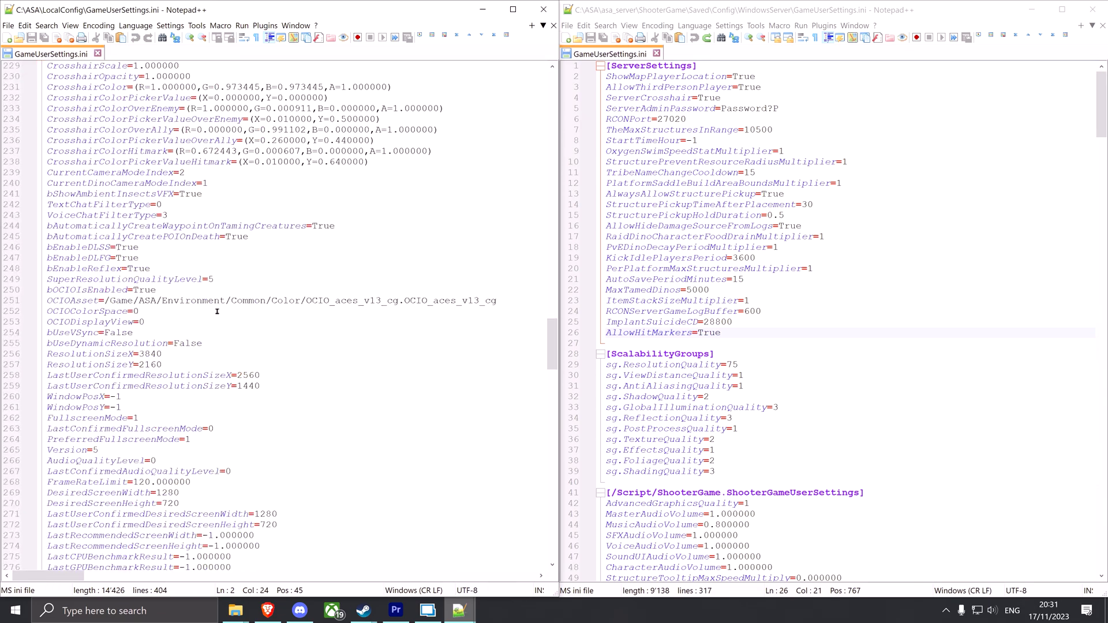
pyautogui.scroll(-20, 217, 311)
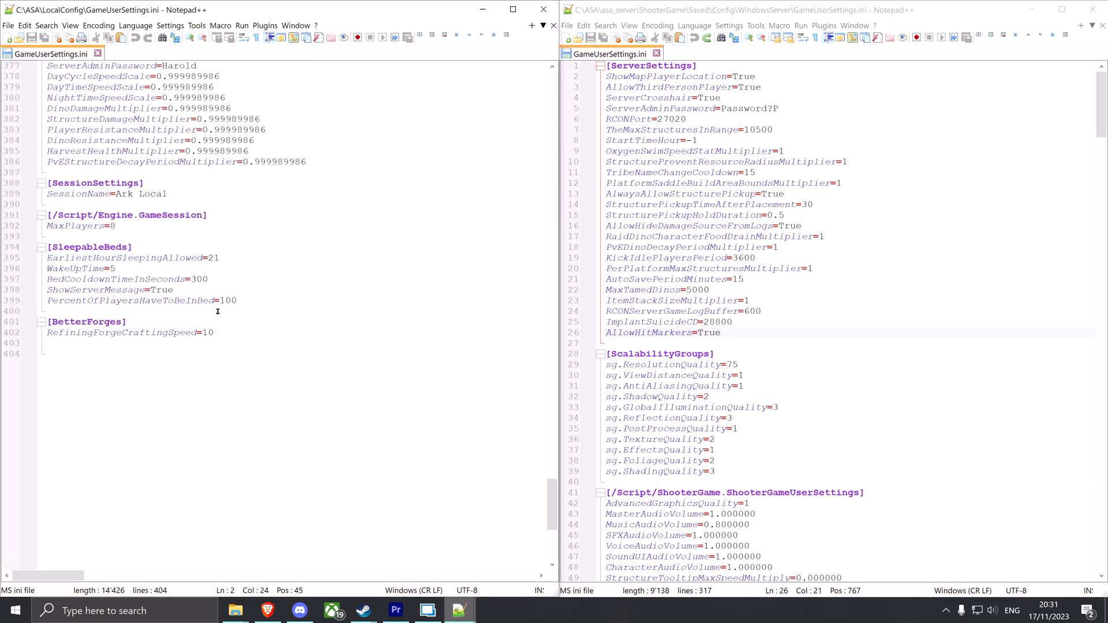
pyautogui.scroll(20, 218, 312)
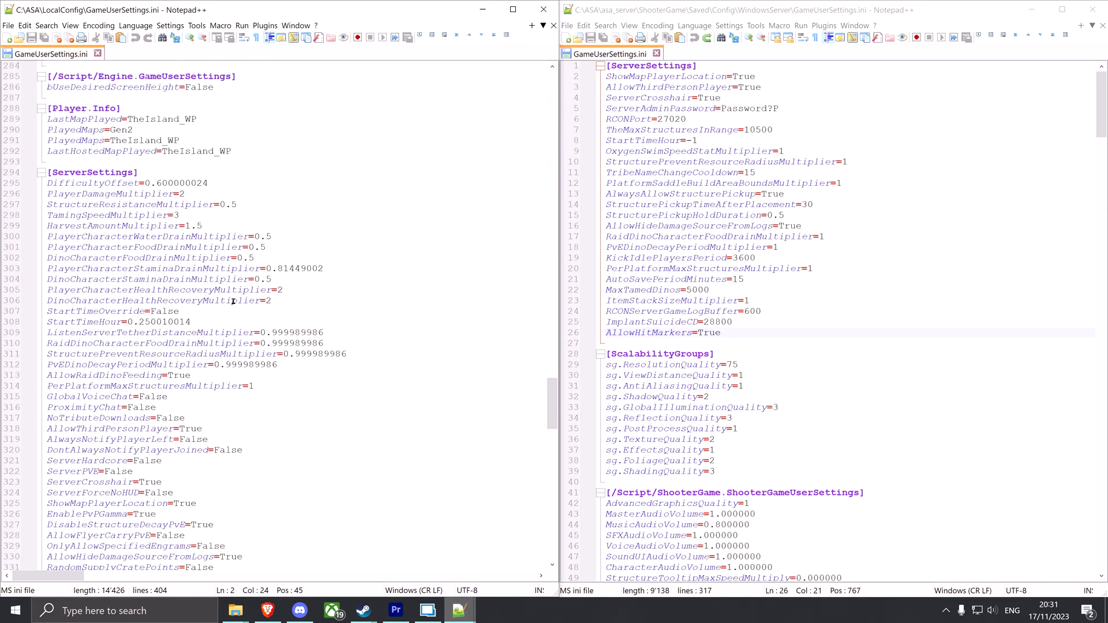
pyautogui.scroll(1, 233, 302)
pyautogui.scroll(-3, 236, 301)
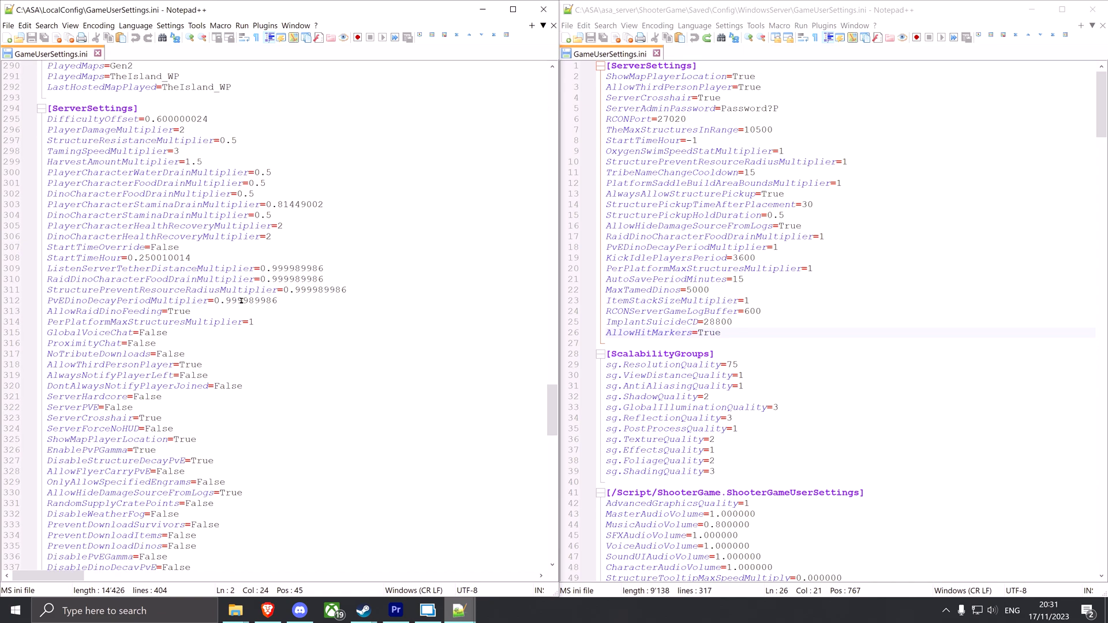
pyautogui.scroll(-1, 241, 301)
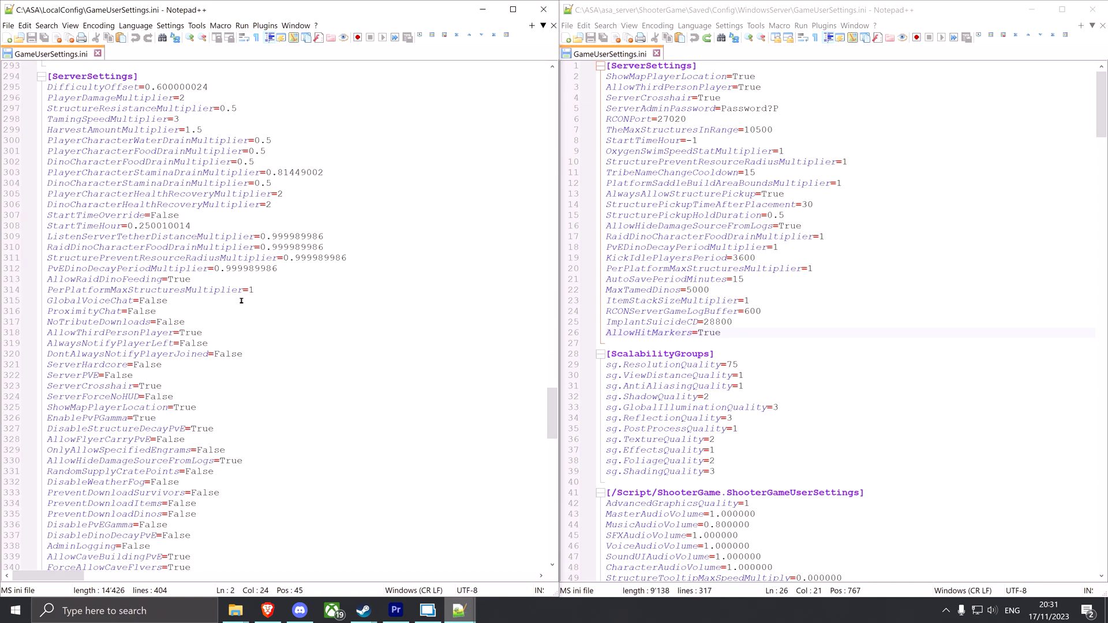
pyautogui.scroll(-12, 241, 301)
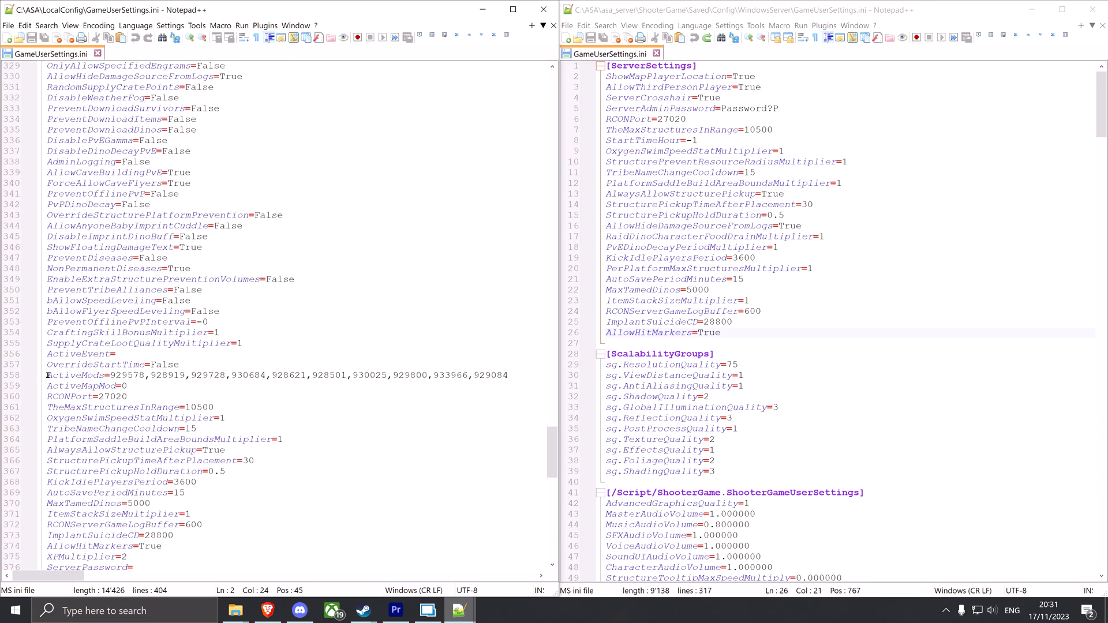
pyautogui.moveTo(47, 375); pyautogui.dragTo(517, 374)
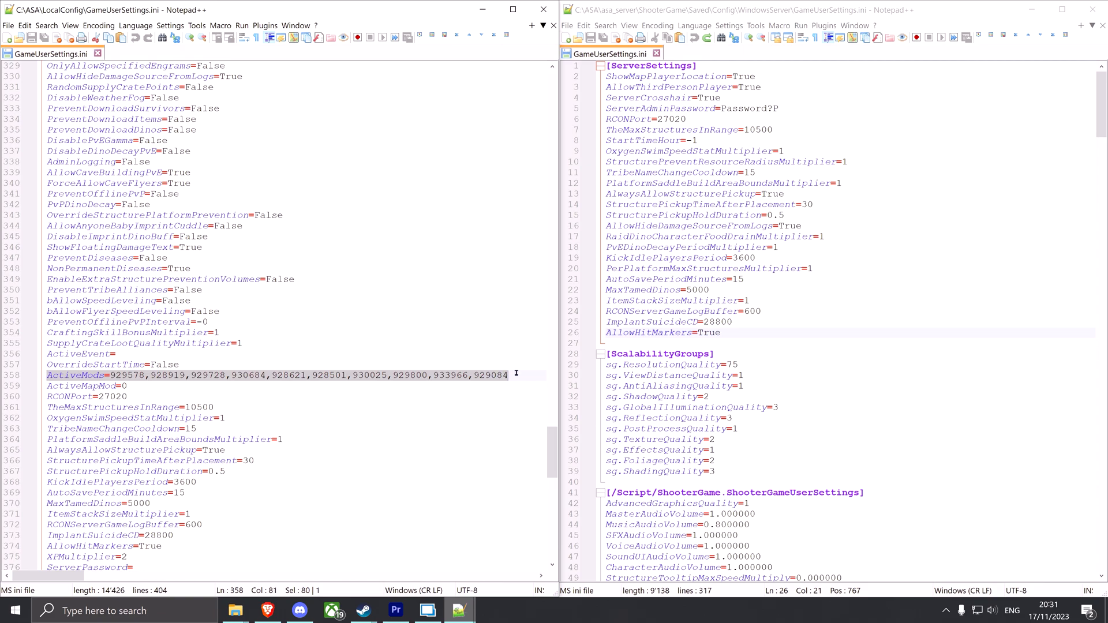
pyautogui.press('Delete')
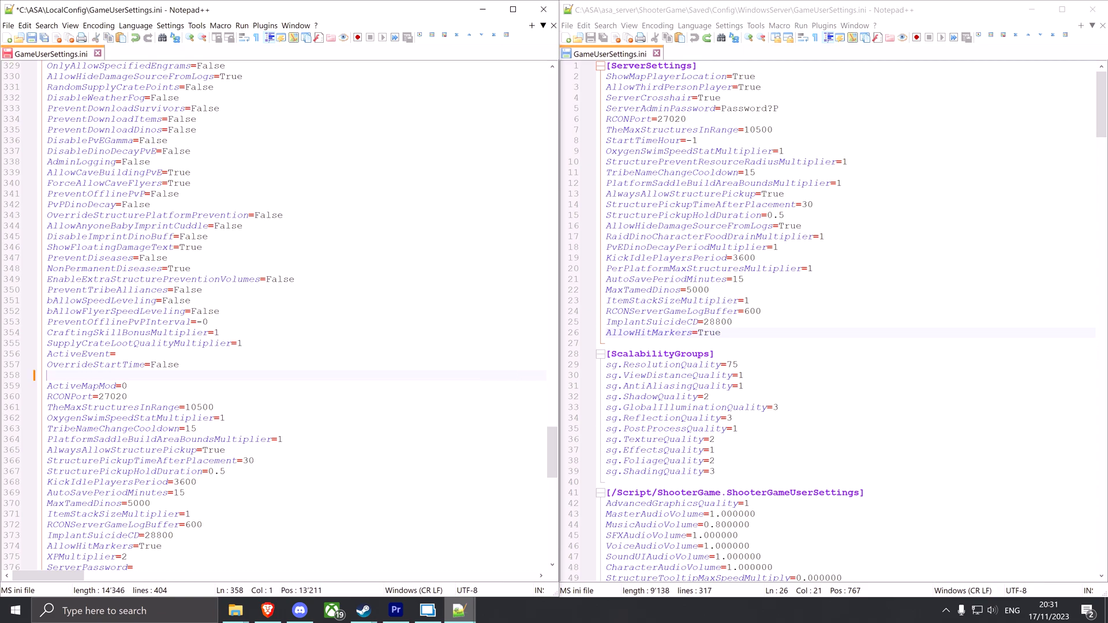
pyautogui.press('BackSpace')
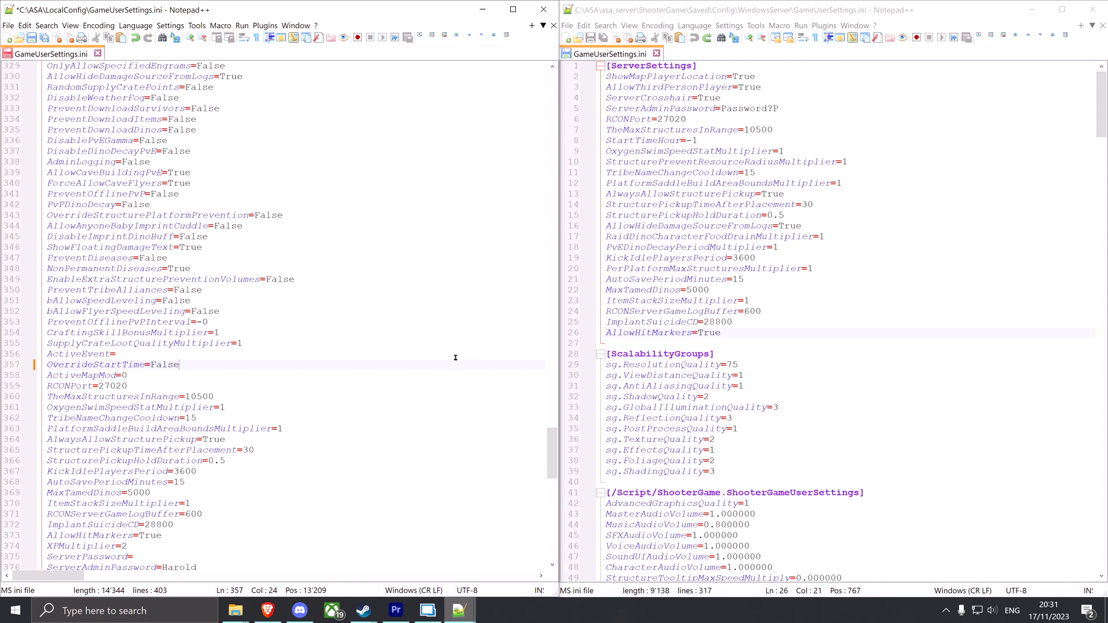
# Step: Copy all entries under [ServerSettings] in the LocalConfig GameUserSettings.ini, from DifficultyOffset through PvEStructureDecayPeriodMultiplier
pyautogui.click(144, 385)
pyautogui.scroll(-2, 144, 384)
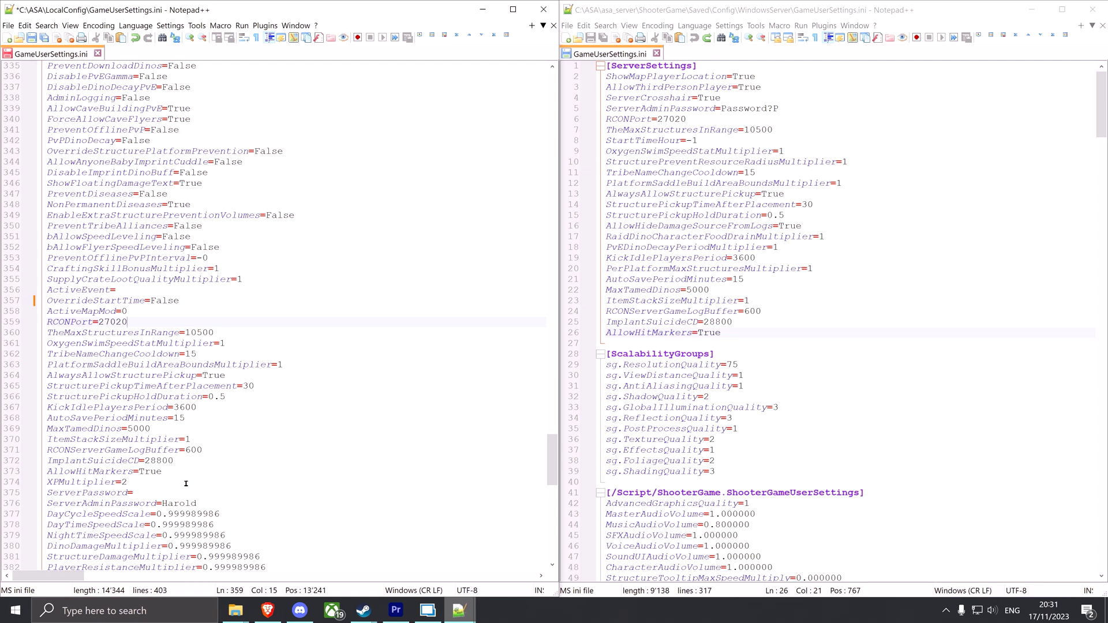
pyautogui.scroll(-1, 183, 487)
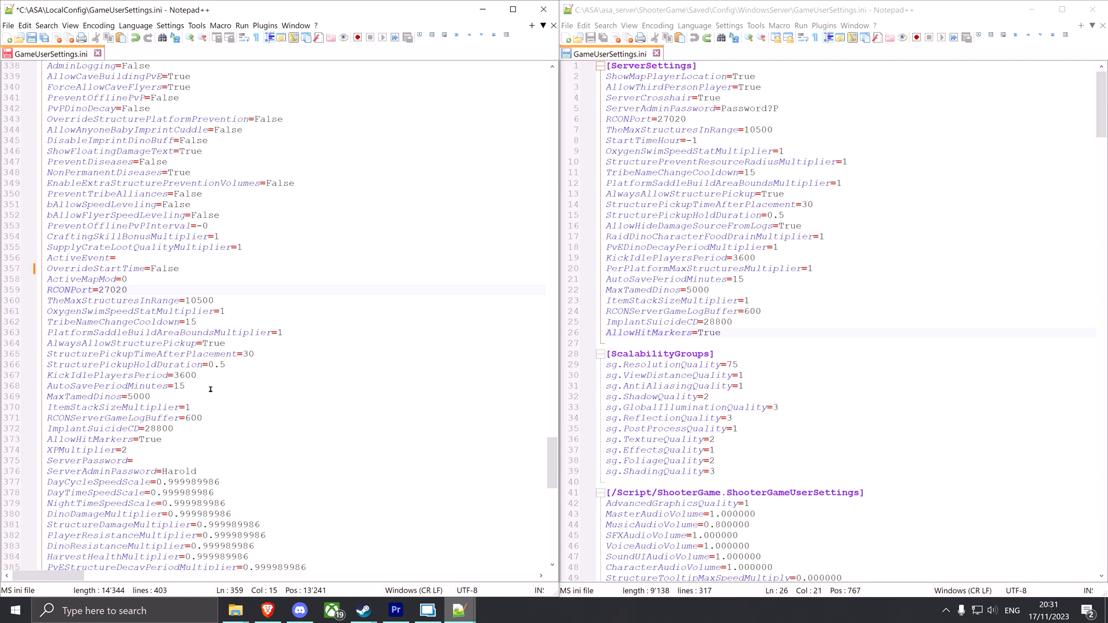
pyautogui.scroll(-5, 243, 418)
pyautogui.scroll(3, 289, 456)
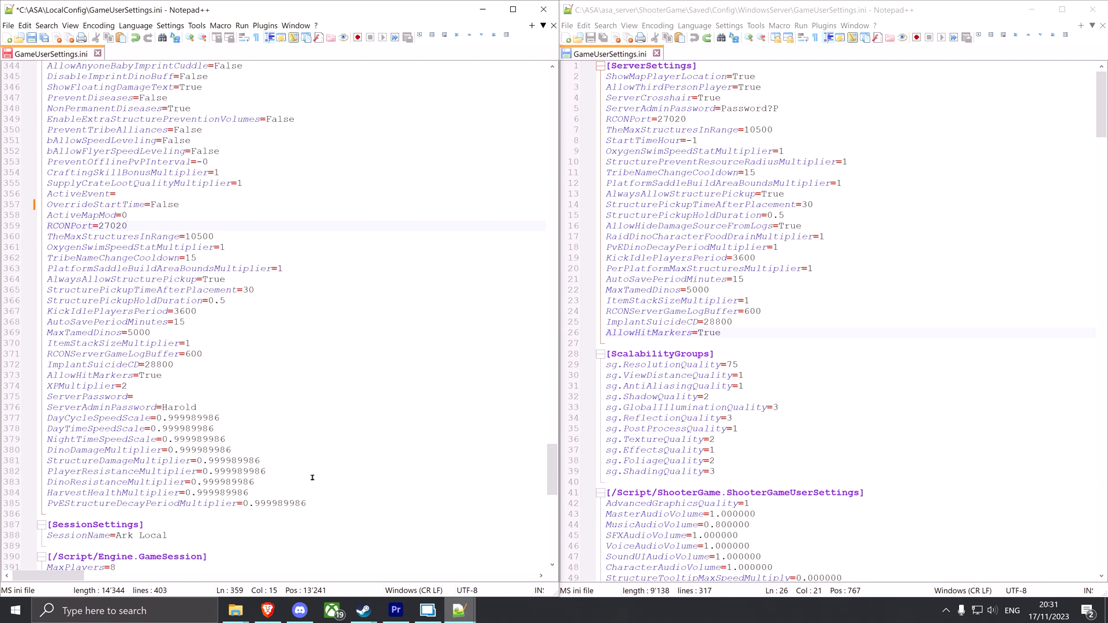
pyautogui.moveTo(321, 504); pyautogui.dragTo(20, 157)
pyautogui.scroll(8, 309, 495)
pyautogui.scroll(11, 110, 215)
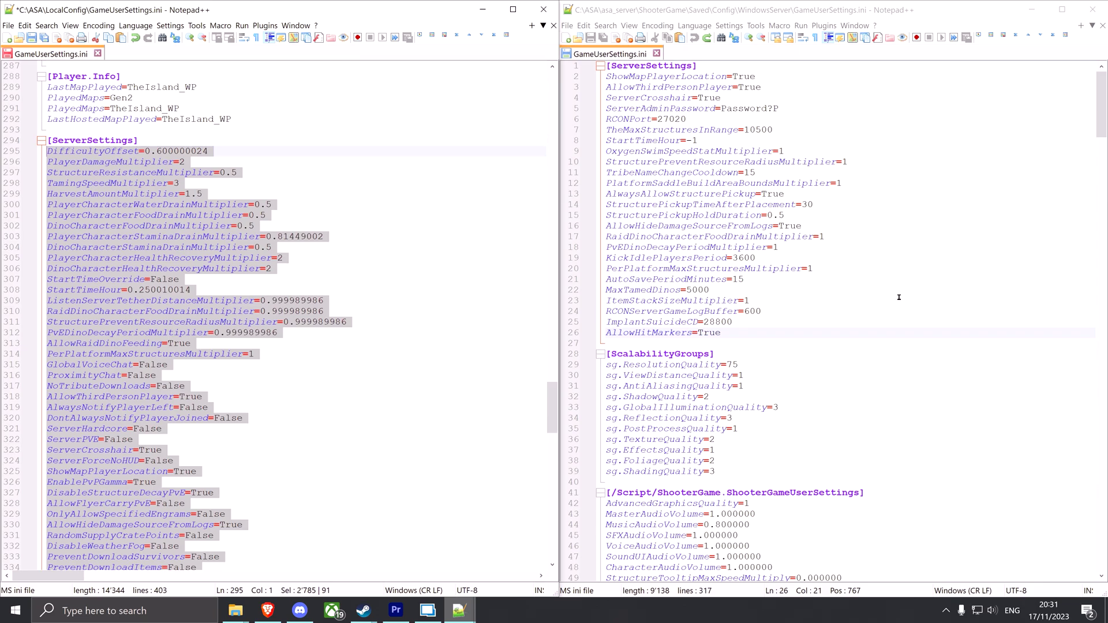
# Step: Replace the entries under [ServerSettings] in the WindowsServer GameUserSettings.ini with the copied LocalConfig entries
pyautogui.moveTo(769, 337); pyautogui.dragTo(571, 82)
pyautogui.hotkey('ctrl', 'v')
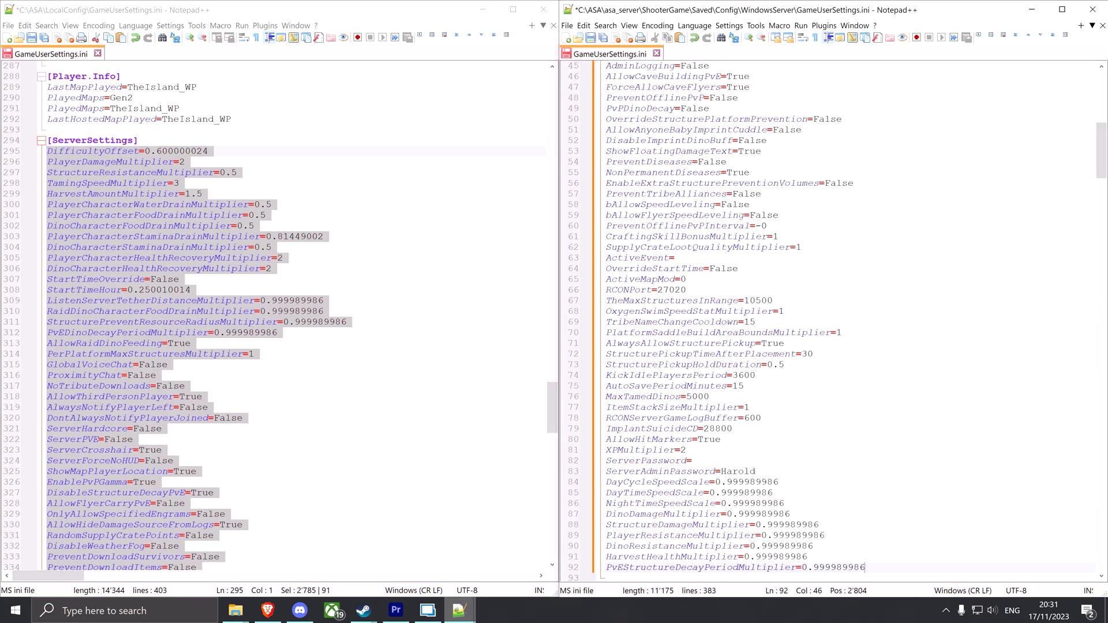
pyautogui.scroll(-11, 773, 259)
pyautogui.scroll(-2, 768, 266)
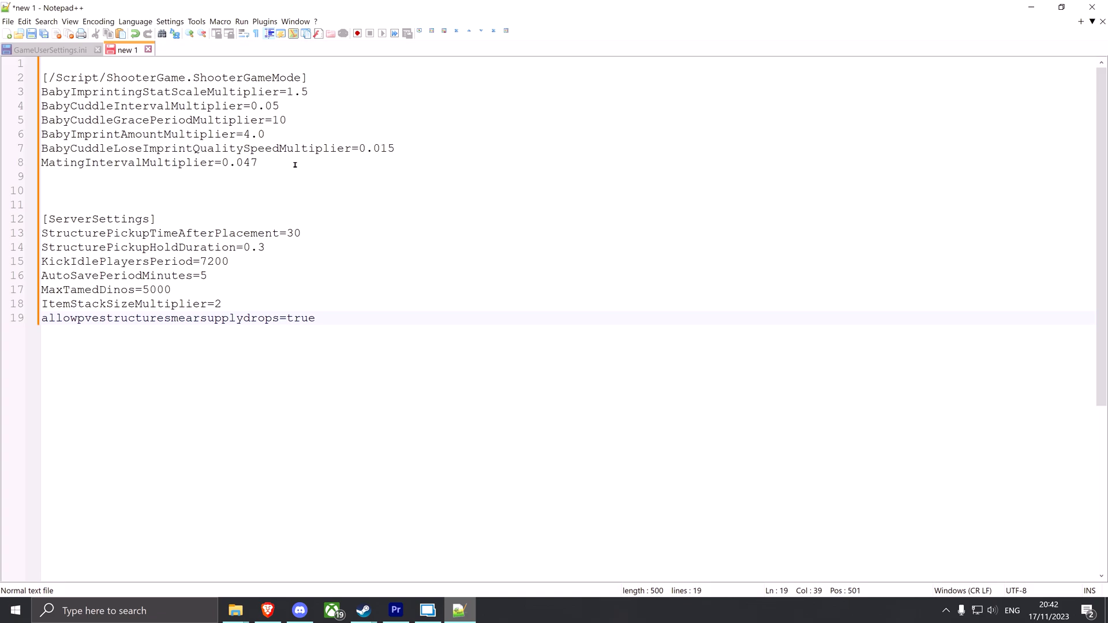
# Step: Examine the baby imprinting, cuddle and mating multipliers under [/Script/ShooterGame.ShooterGameMode] and the [ServerSettings] heading in the new 1 document
pyautogui.click(284, 163)
pyautogui.moveTo(284, 164); pyautogui.dragTo(11, 71)
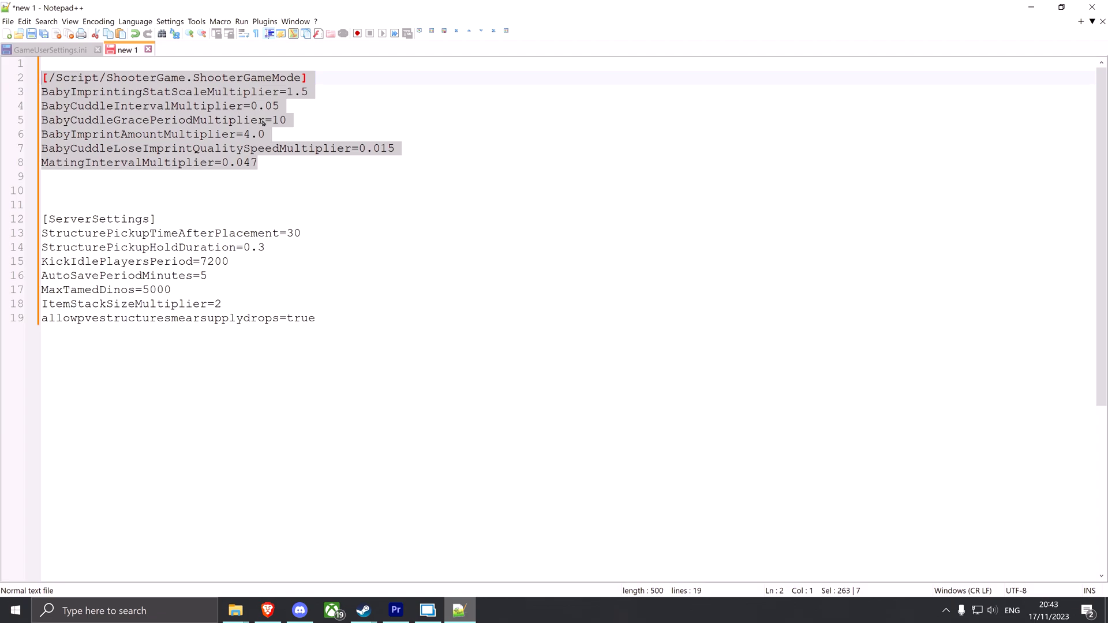
pyautogui.moveTo(42, 164); pyautogui.dragTo(265, 160)
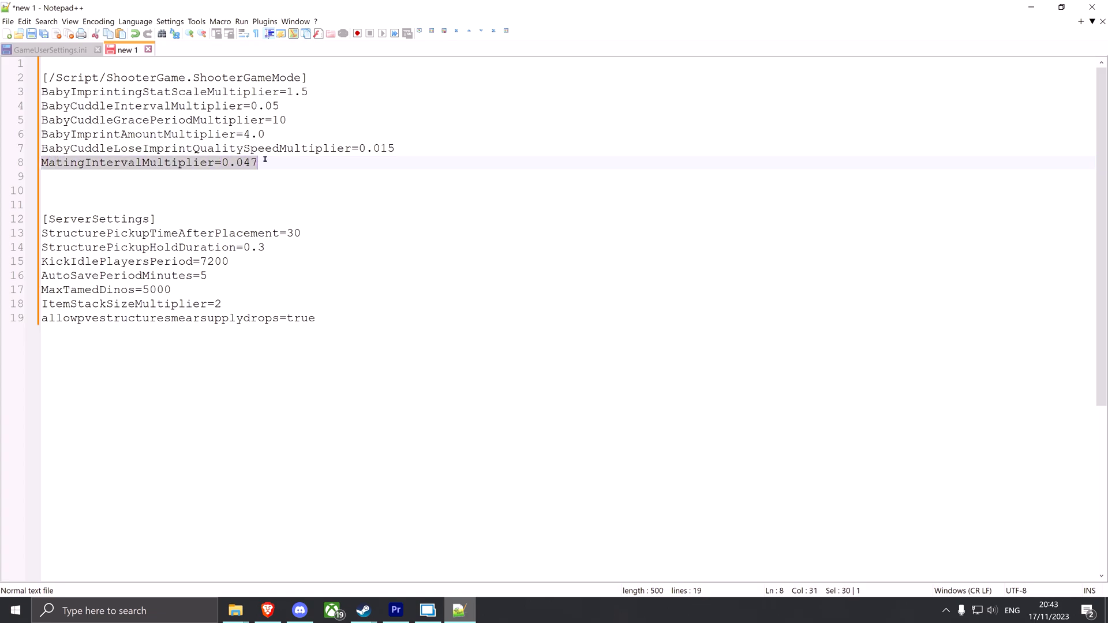
pyautogui.click(324, 223)
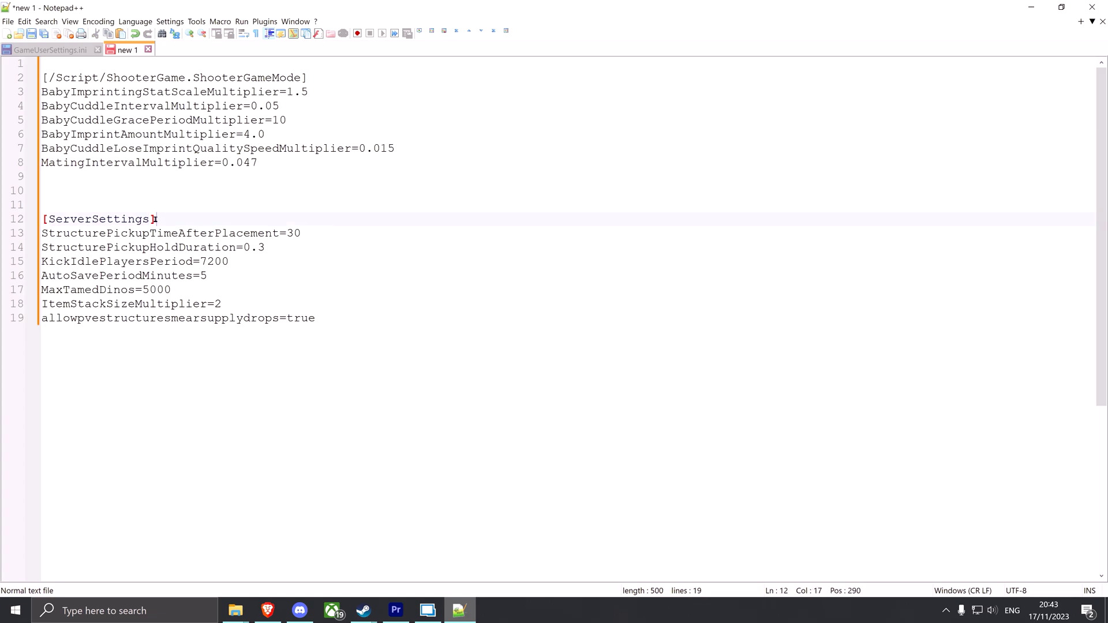
# Step: Examine the extra entries under [ServerSettings] in the new 1 document, from the structure pickup settings through allowpvestructuresmearsupplydrops
pyautogui.moveTo(155, 220); pyautogui.dragTo(37, 222)
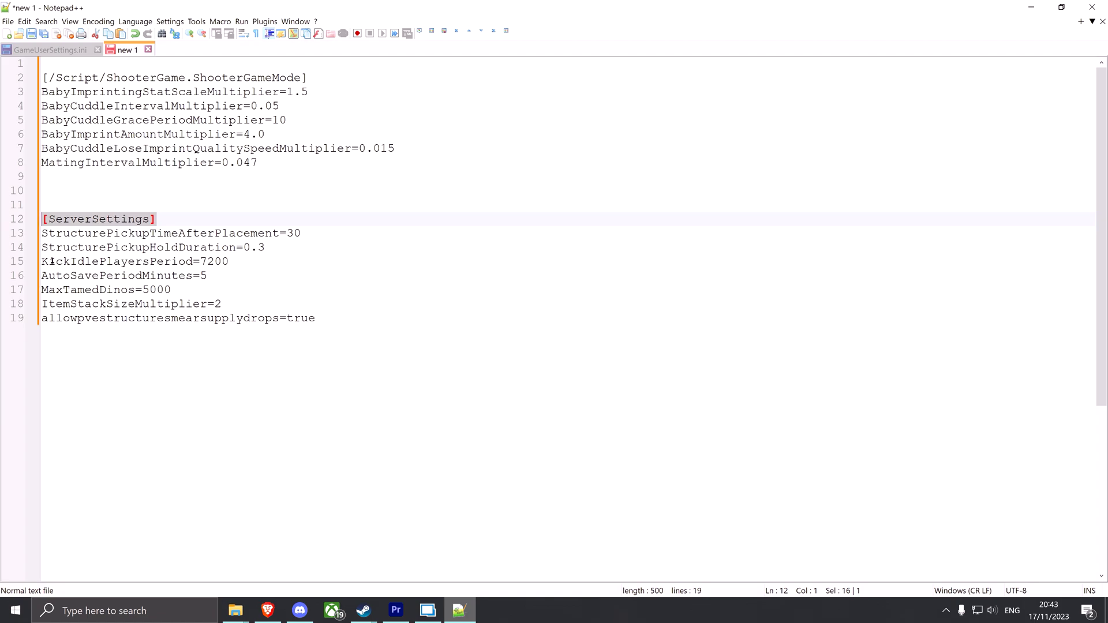
pyautogui.moveTo(50, 249); pyautogui.dragTo(286, 255)
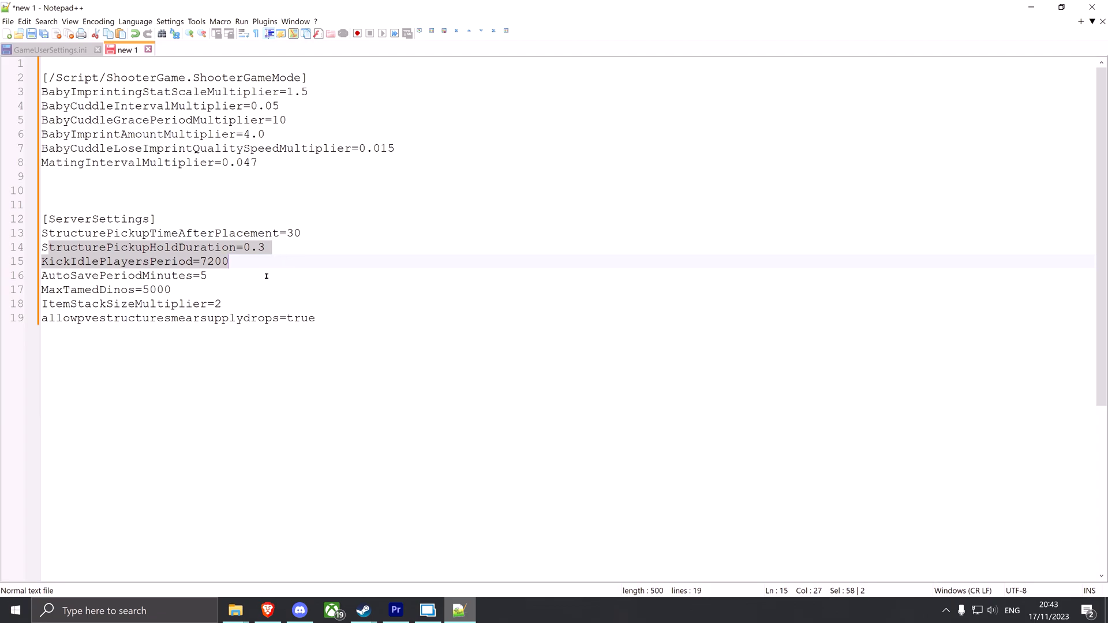
pyautogui.moveTo(267, 276); pyautogui.dragTo(43, 277)
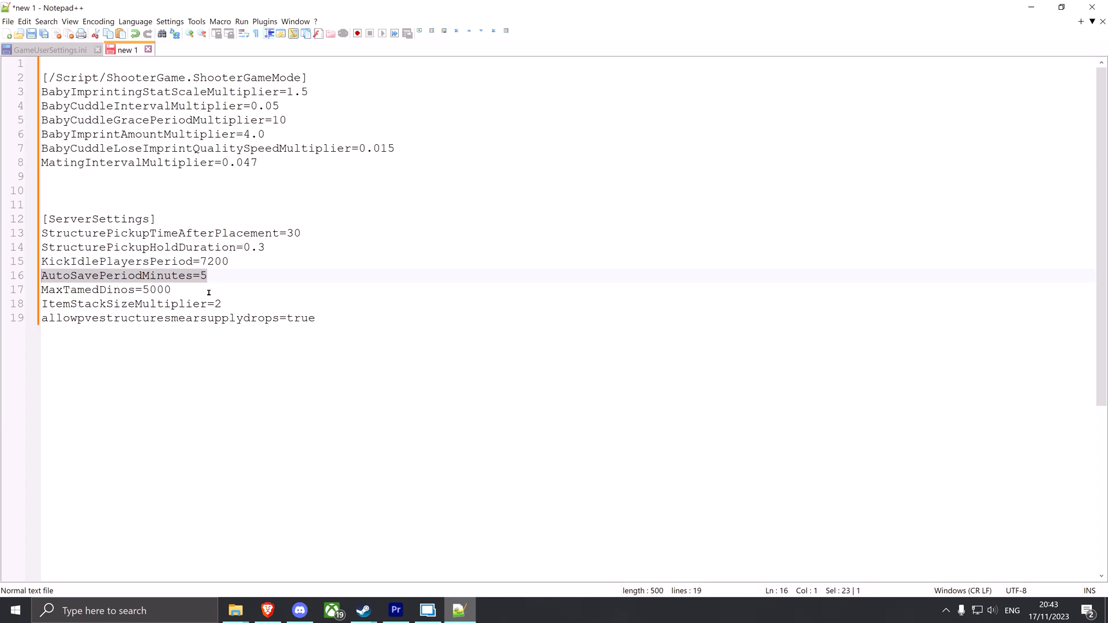
pyautogui.moveTo(209, 293); pyautogui.dragTo(42, 290)
pyautogui.click(53, 305)
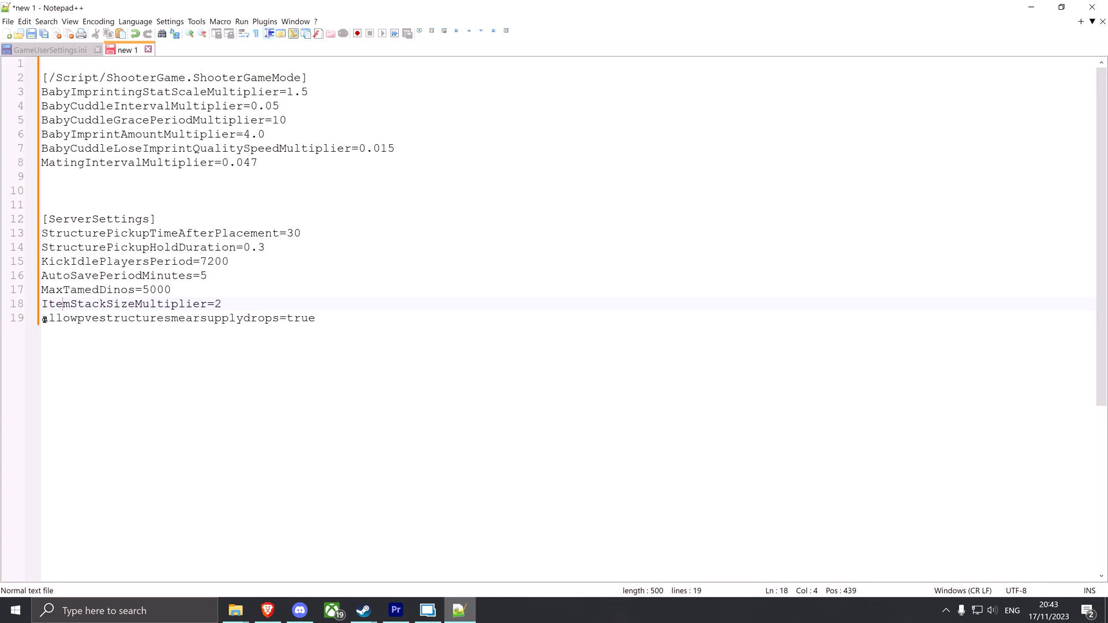
pyautogui.moveTo(42, 321); pyautogui.dragTo(322, 327)
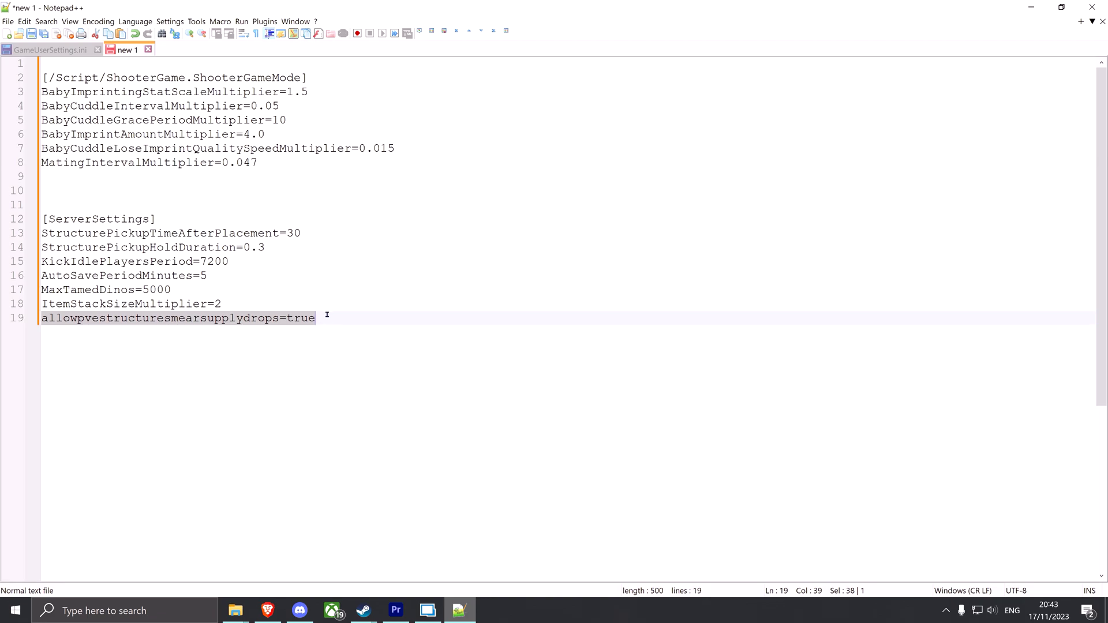
pyautogui.click(324, 319)
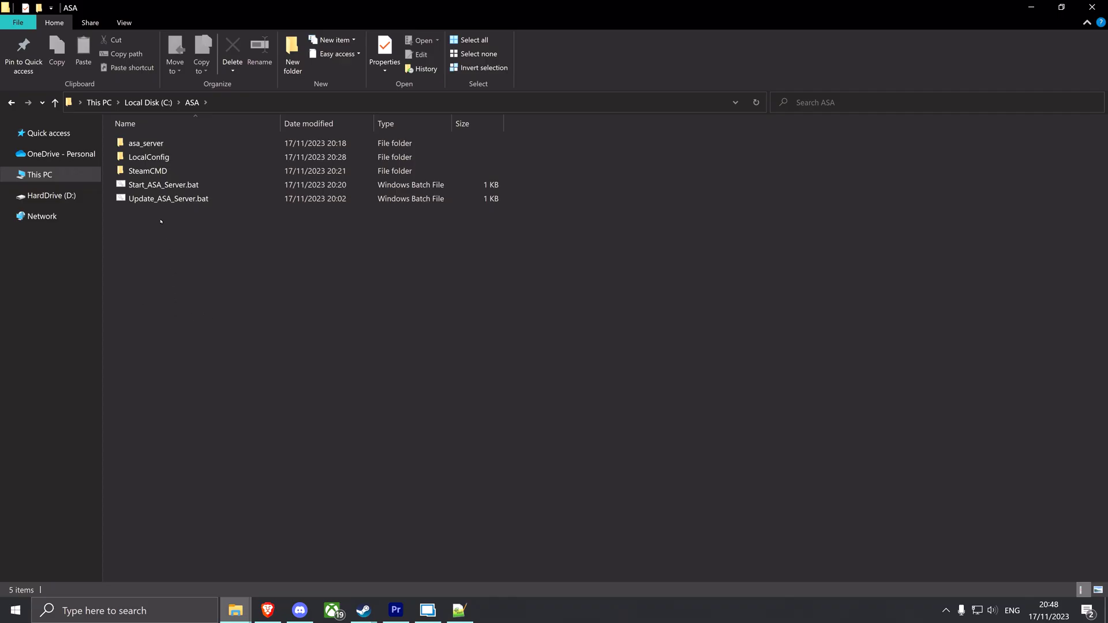
# Step: Locate the batch files for updating and starting the server, Update_ASA_Server.bat and Start_ASA_Server.bat, in the ASA folder
pyautogui.click(161, 199)
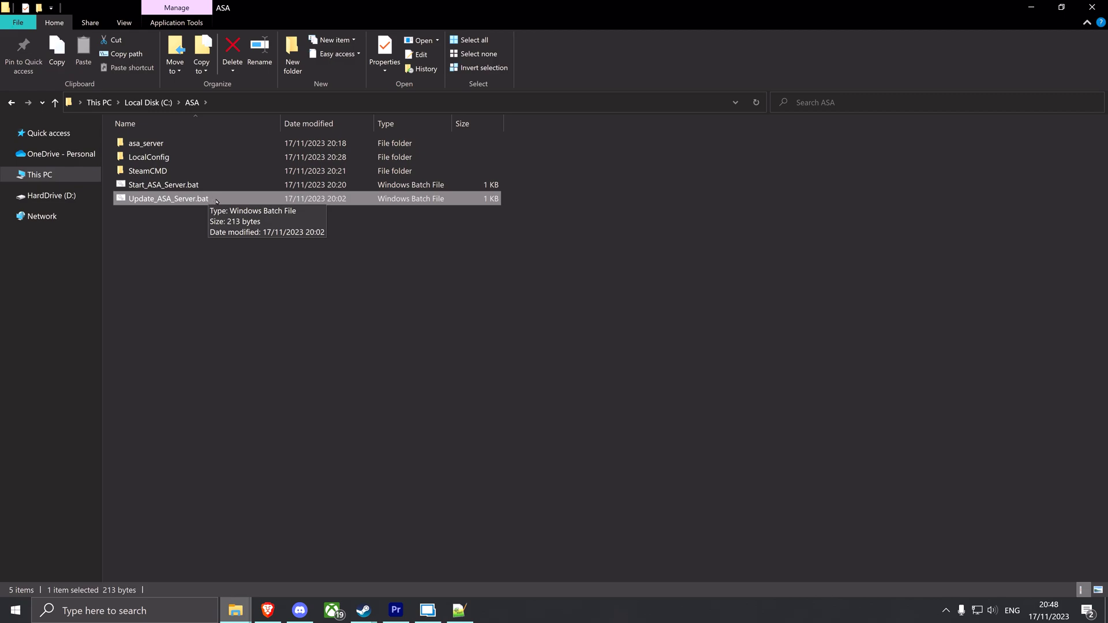
pyautogui.click(202, 187)
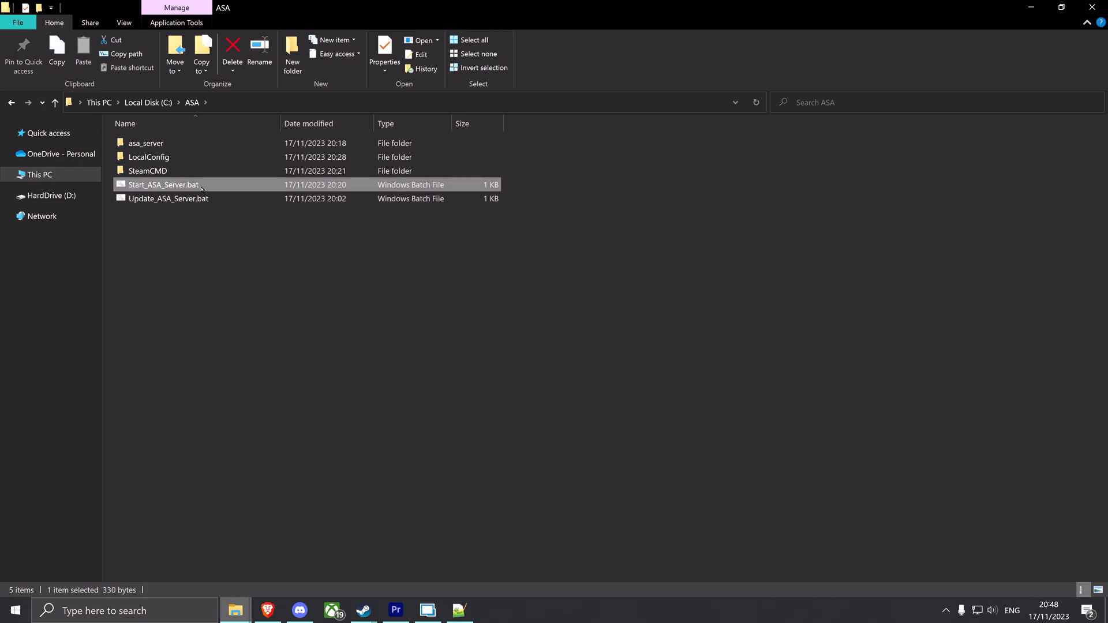